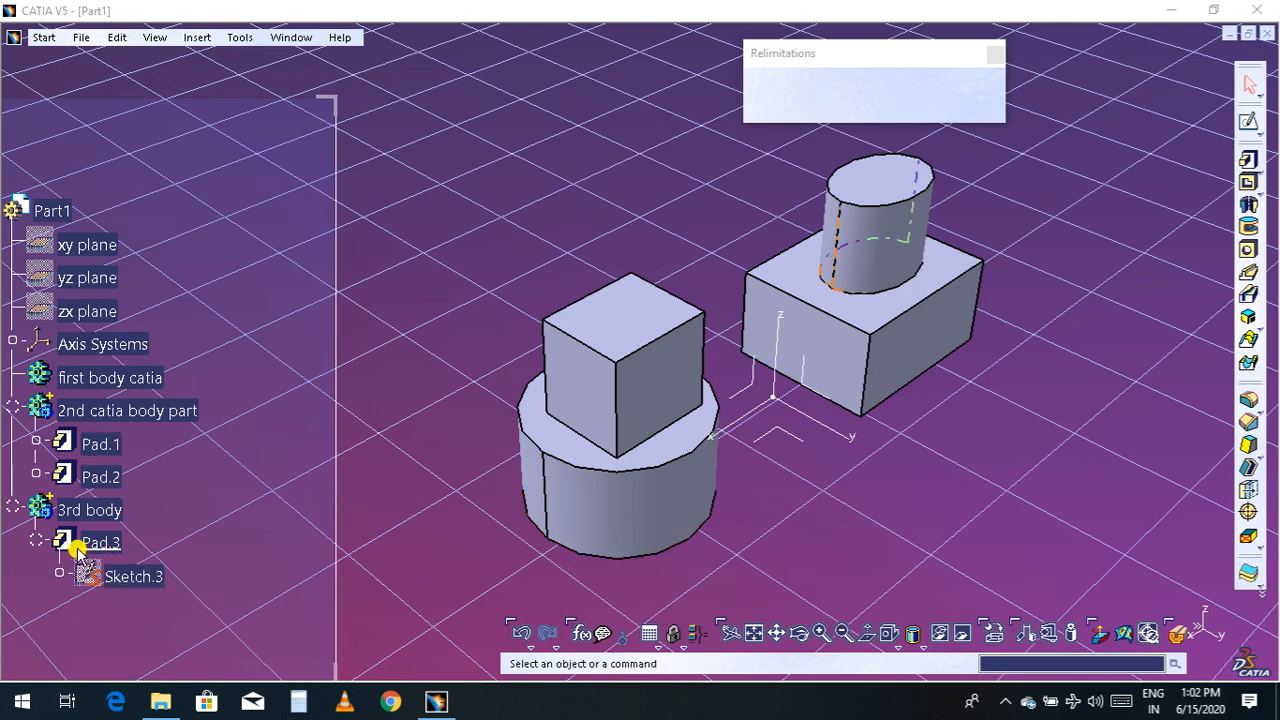
Collapse Pad.3 in the specification tree and highlight the 3rd body and the 2nd catia body part to see their geometry.
{"action": "left_click", "coordinate": [35, 545]}
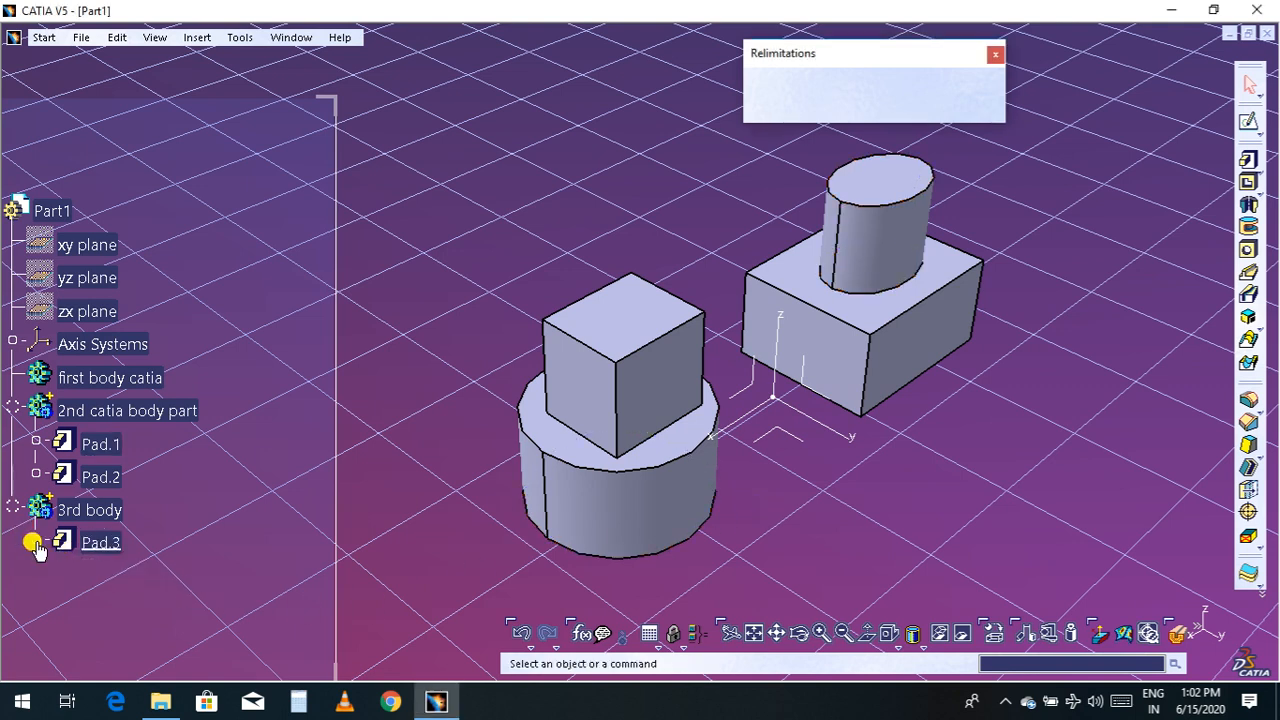
{"action": "left_click", "coordinate": [107, 512]}
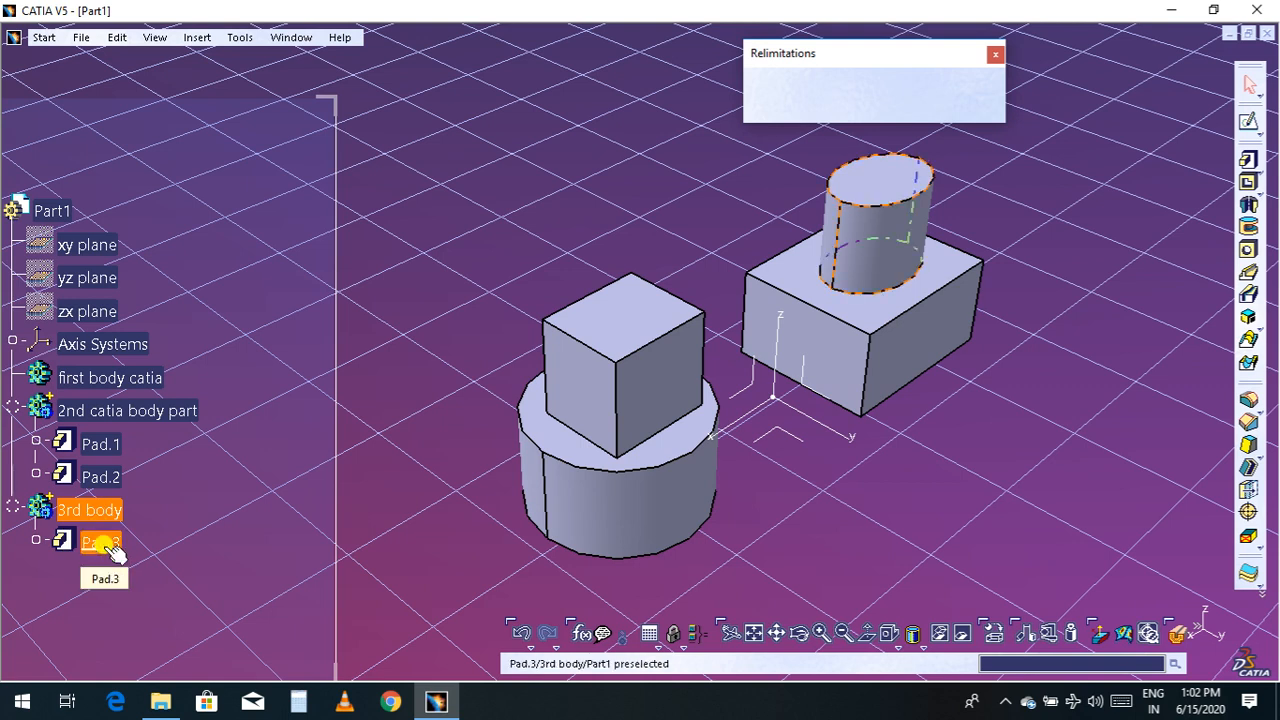
{"action": "left_click", "coordinate": [120, 415]}
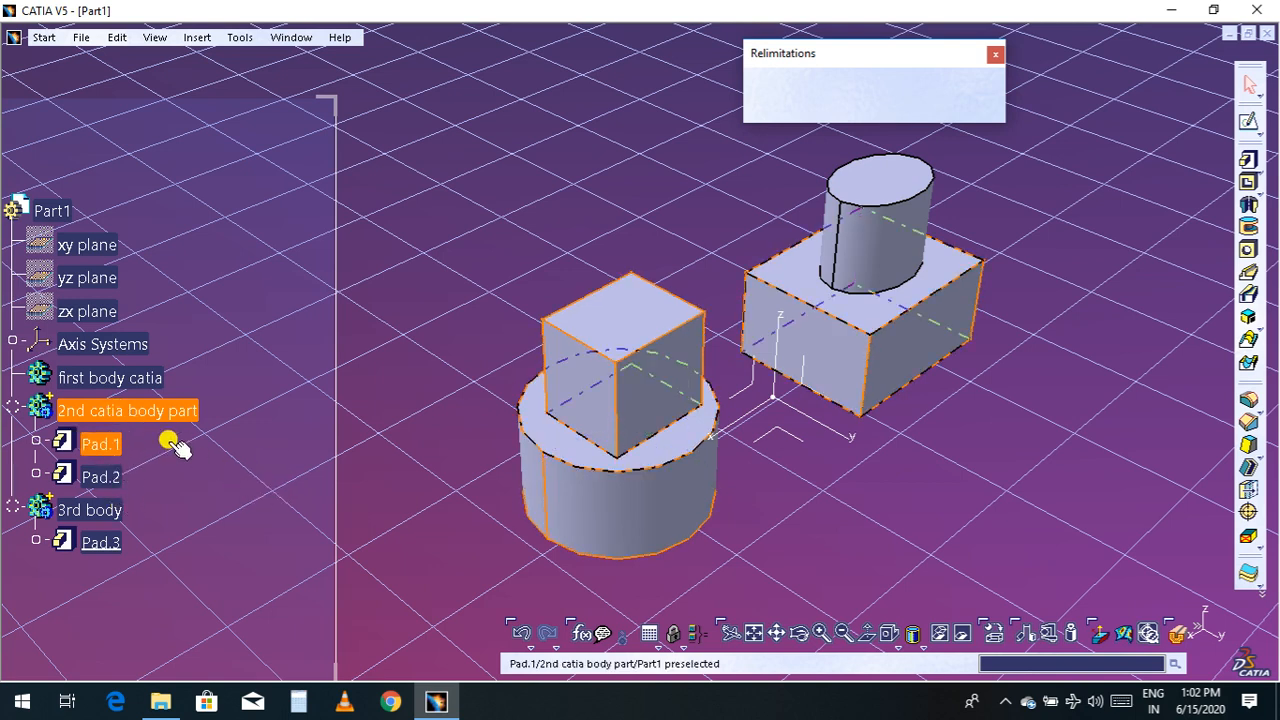
{"action": "left_click", "coordinate": [151, 411]}
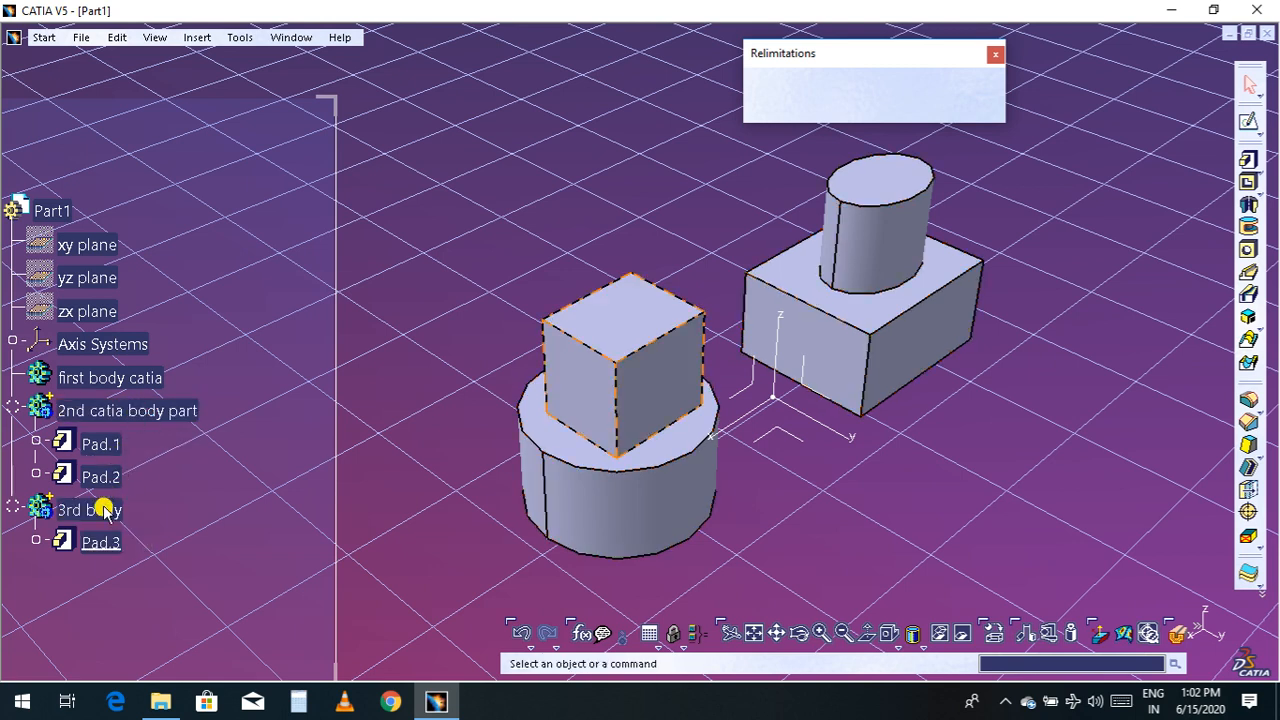
Set the fill color of the 2nd catia body part to magenta in its graphic properties.
{"action": "left_click", "coordinate": [105, 400]}
{"action": "right_click", "coordinate": [103, 396]}
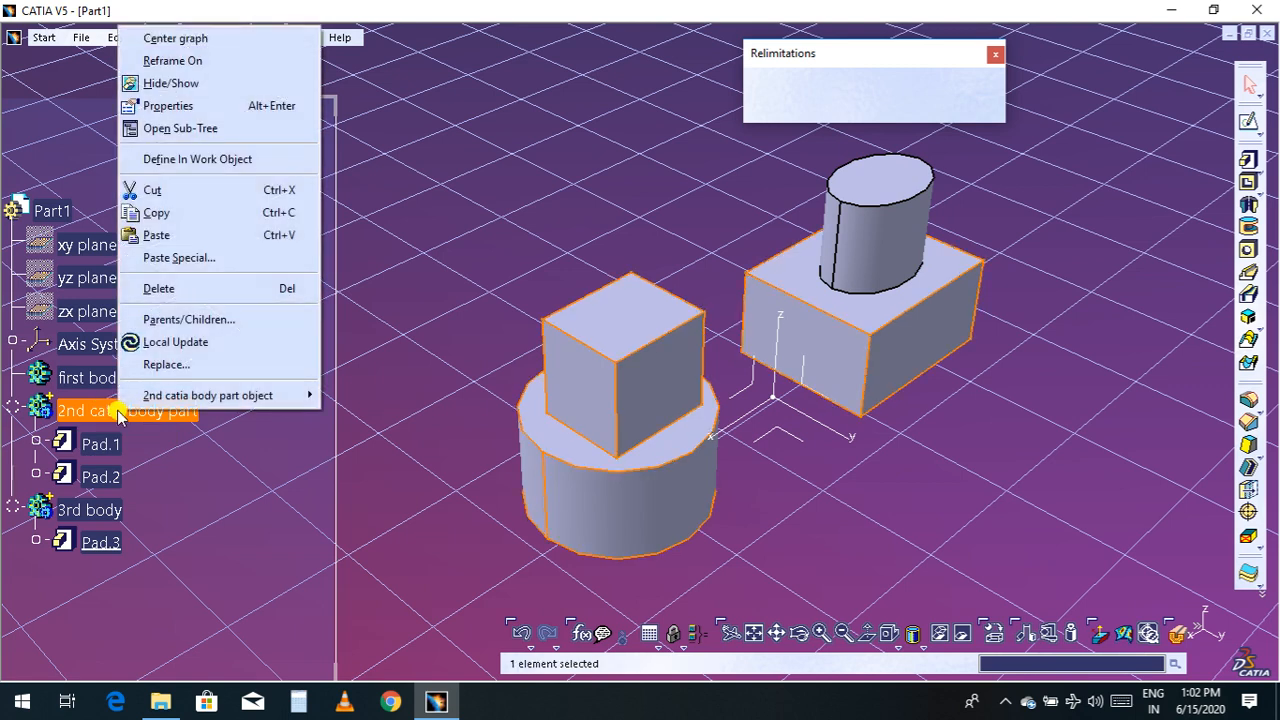
{"action": "left_click", "coordinate": [168, 106]}
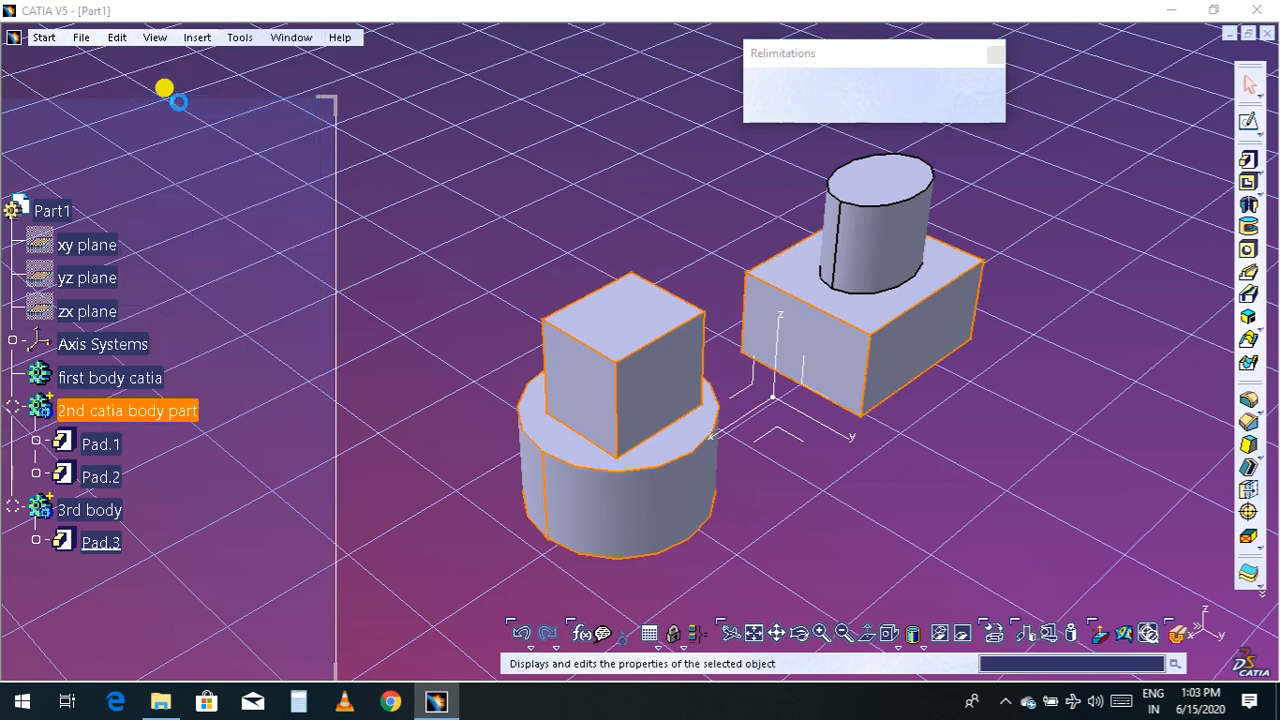
{"action": "left_click", "coordinate": [1000, 180]}
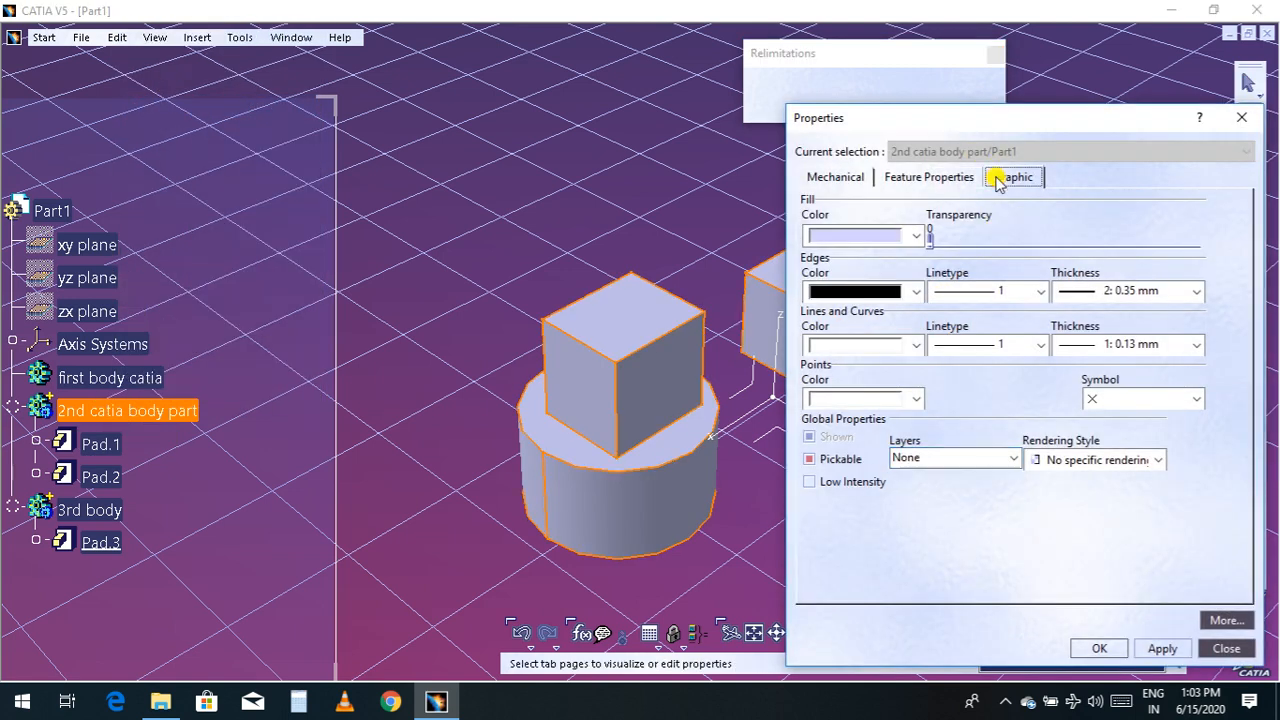
{"action": "left_click", "coordinate": [960, 178]}
{"action": "left_click", "coordinate": [1003, 177]}
{"action": "left_click", "coordinate": [912, 234]}
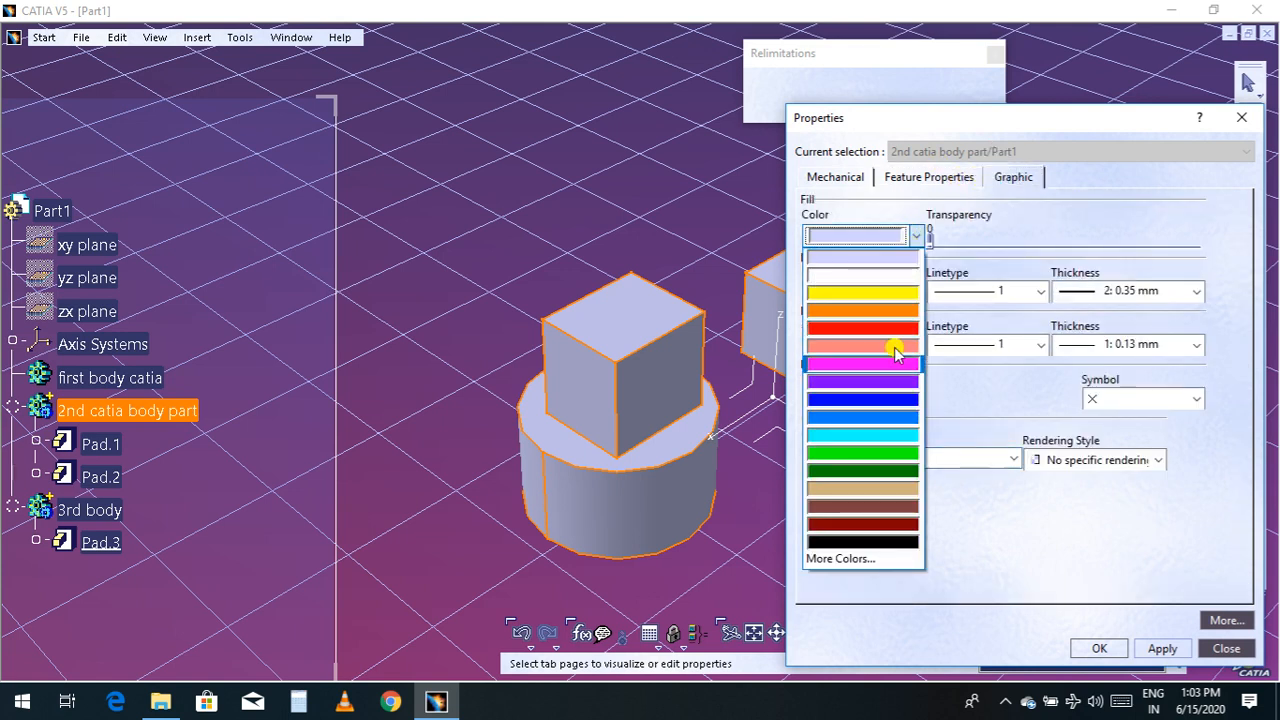
{"action": "left_click", "coordinate": [889, 364]}
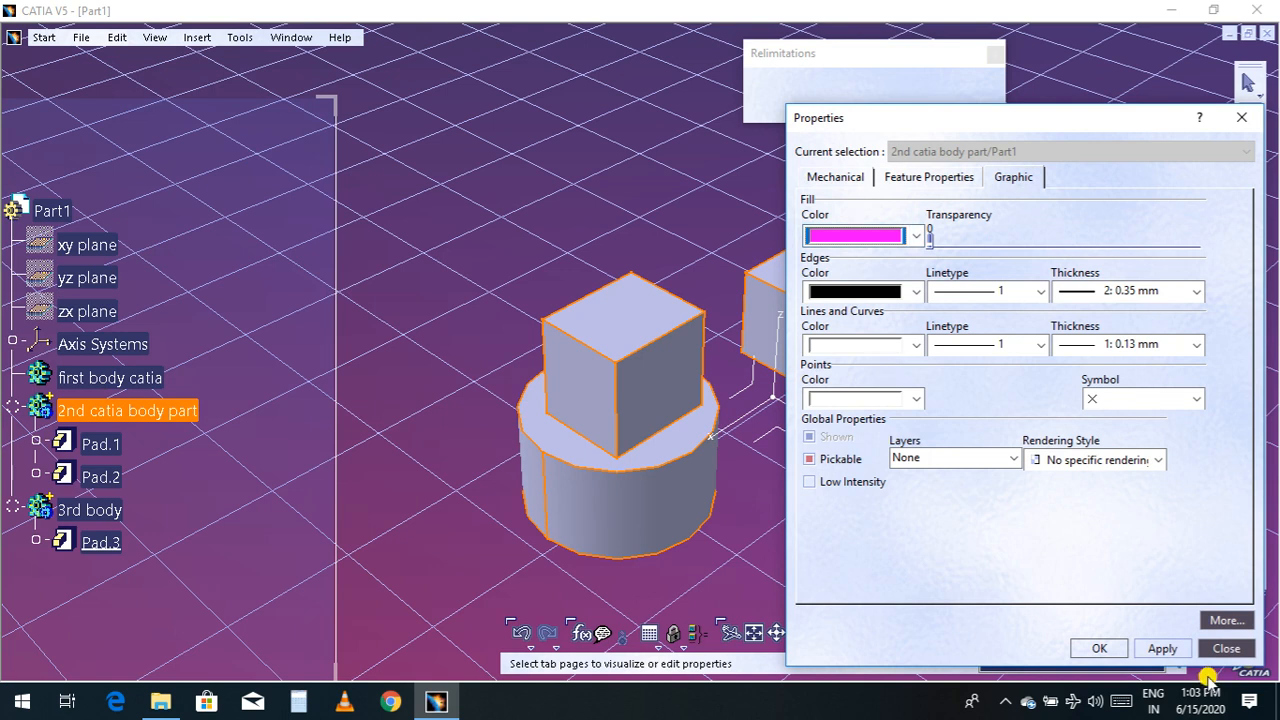
{"action": "left_click", "coordinate": [1099, 649]}
{"action": "left_click", "coordinate": [767, 553]}
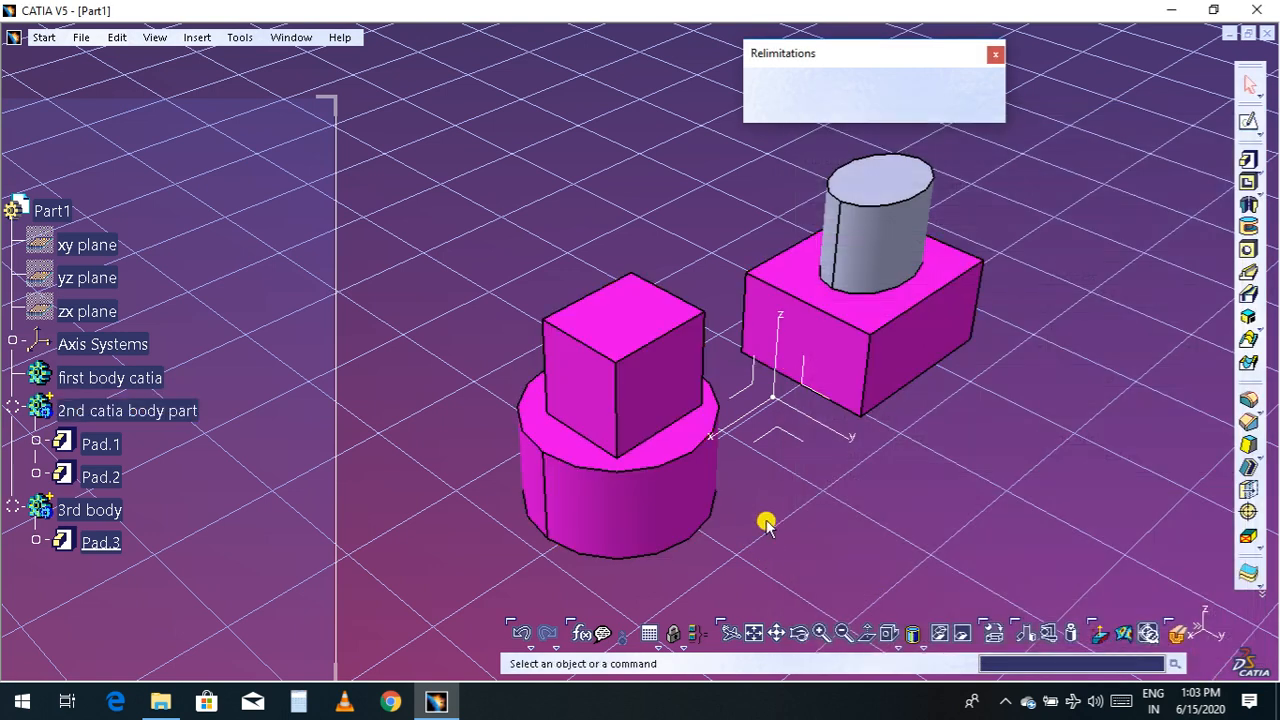
{"action": "left_click", "coordinate": [142, 413]}
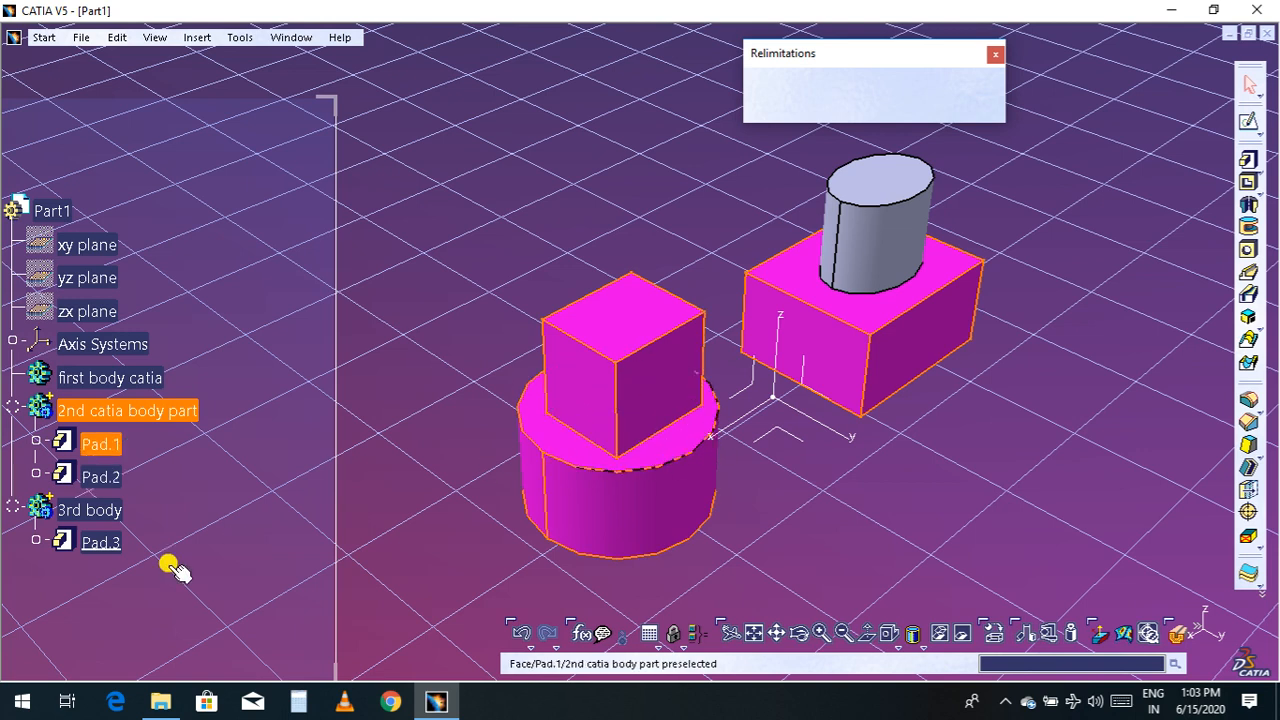
Set the fill color of the 3rd body to red in its graphic properties.
{"action": "left_click", "coordinate": [90, 510]}
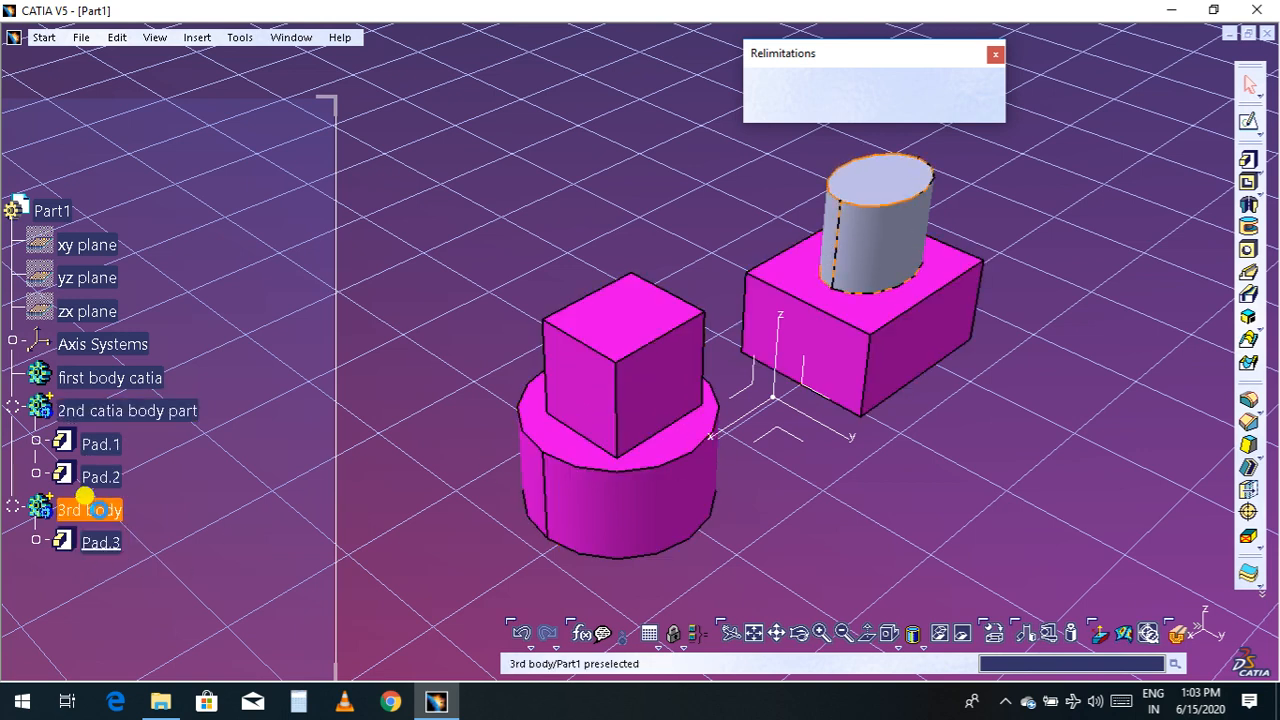
{"action": "right_click", "coordinate": [90, 510]}
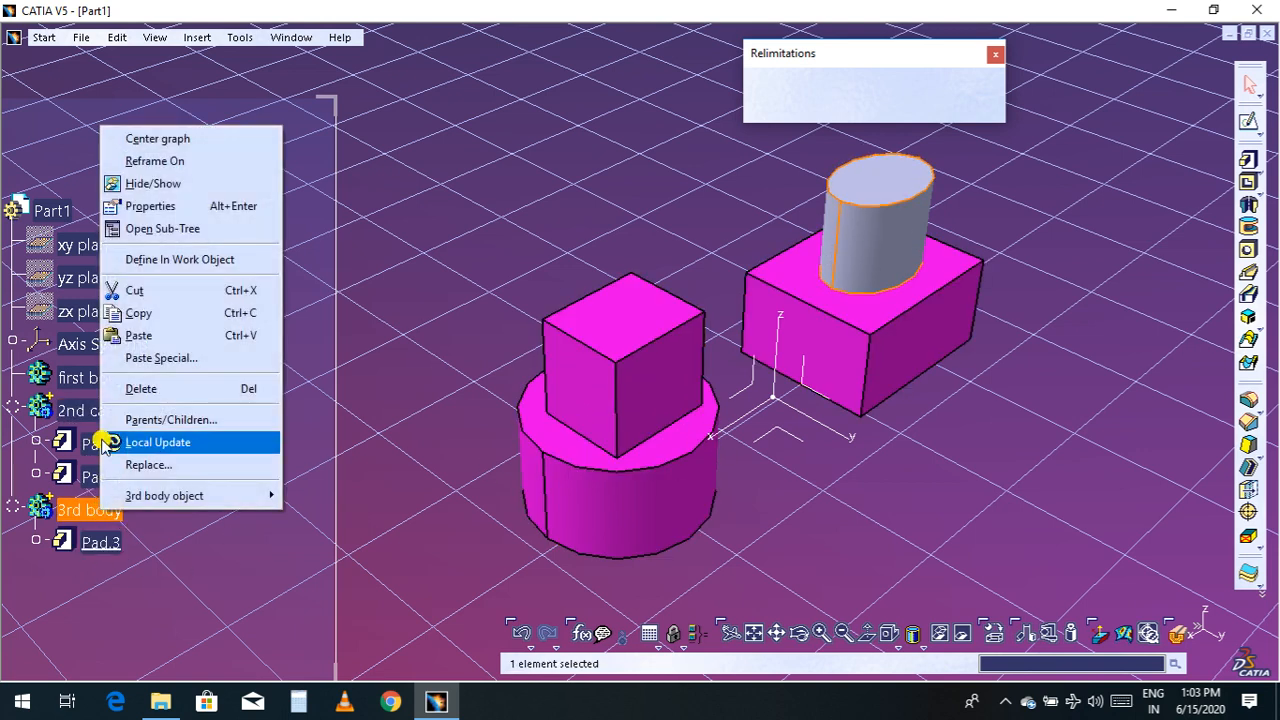
{"action": "left_click", "coordinate": [167, 205]}
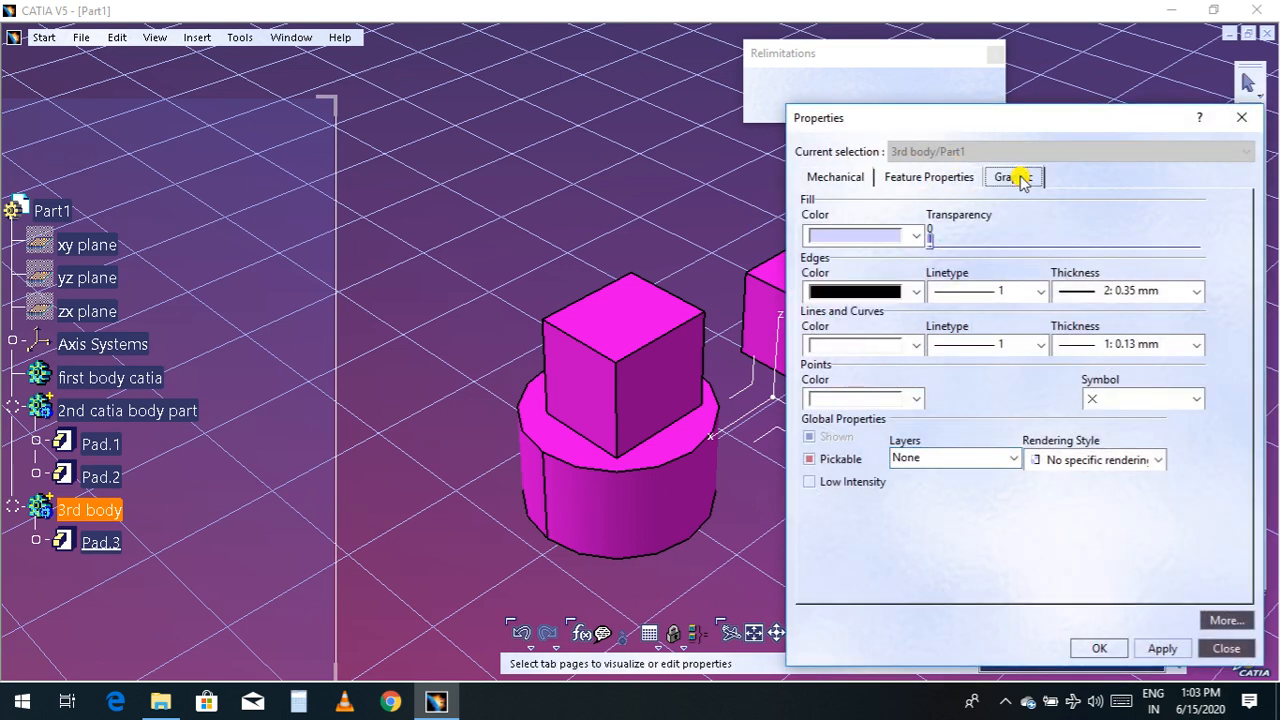
{"action": "left_click", "coordinate": [916, 235]}
{"action": "left_click", "coordinate": [885, 330]}
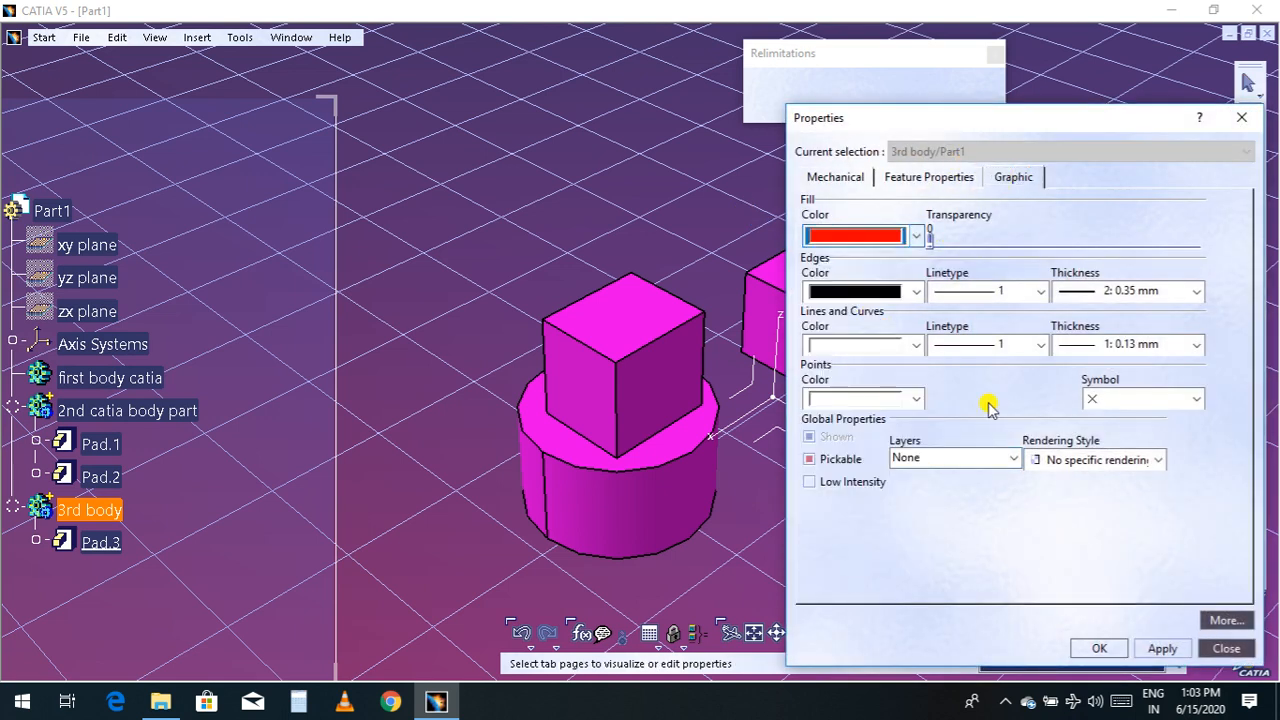
{"action": "left_click", "coordinate": [1097, 645]}
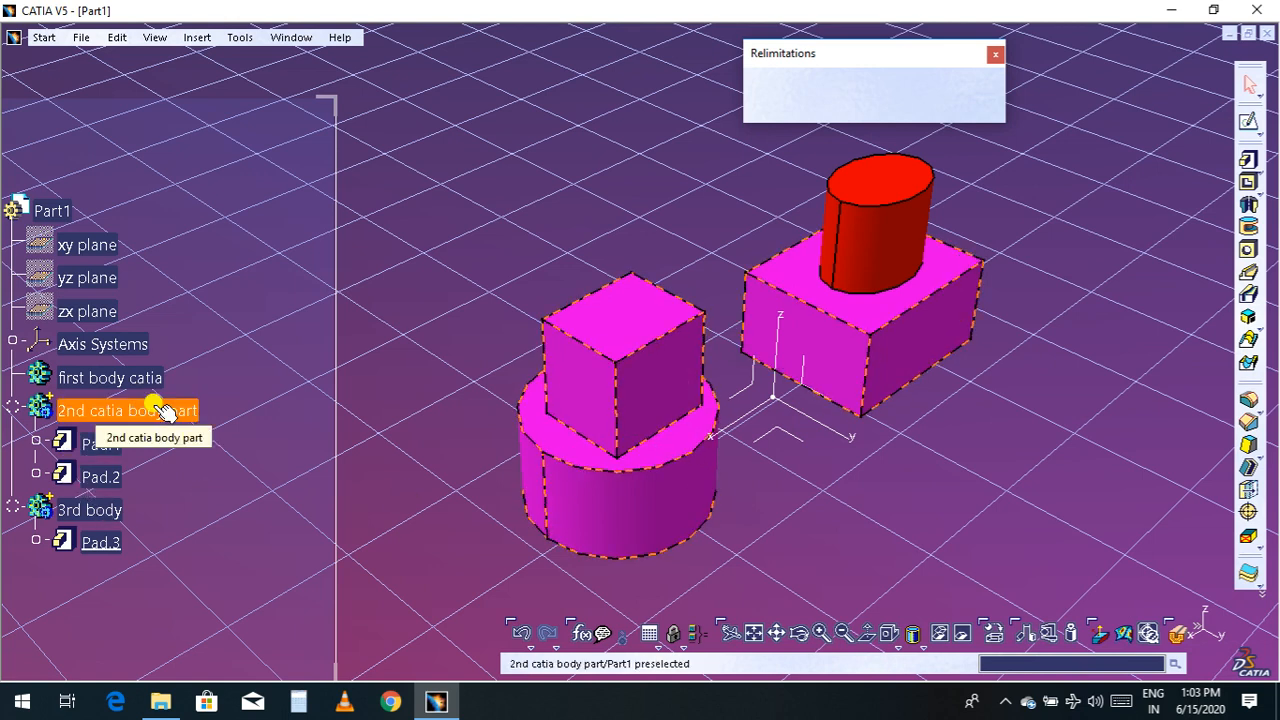
Add the 3rd body to the 2nd catia body part with the Boolean Add operation.
{"action": "left_click", "coordinate": [108, 512]}
{"action": "left_click", "coordinate": [413, 332]}
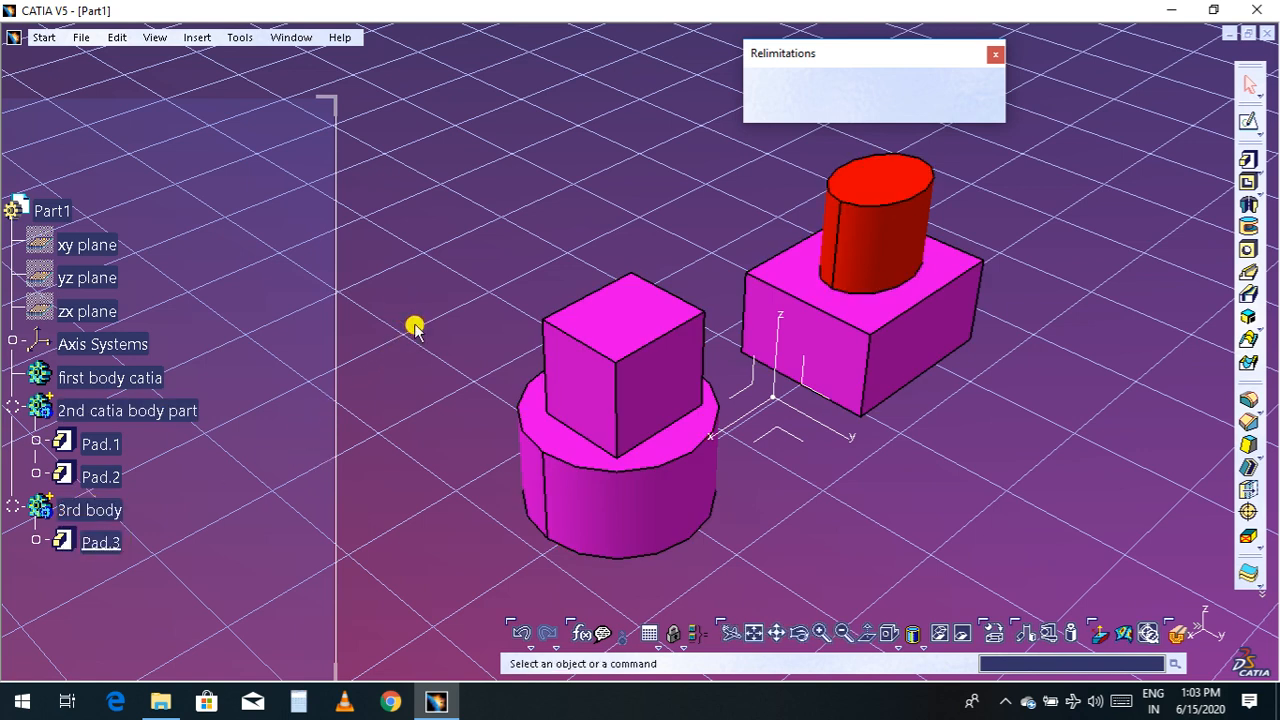
{"action": "left_click", "coordinate": [291, 37]}
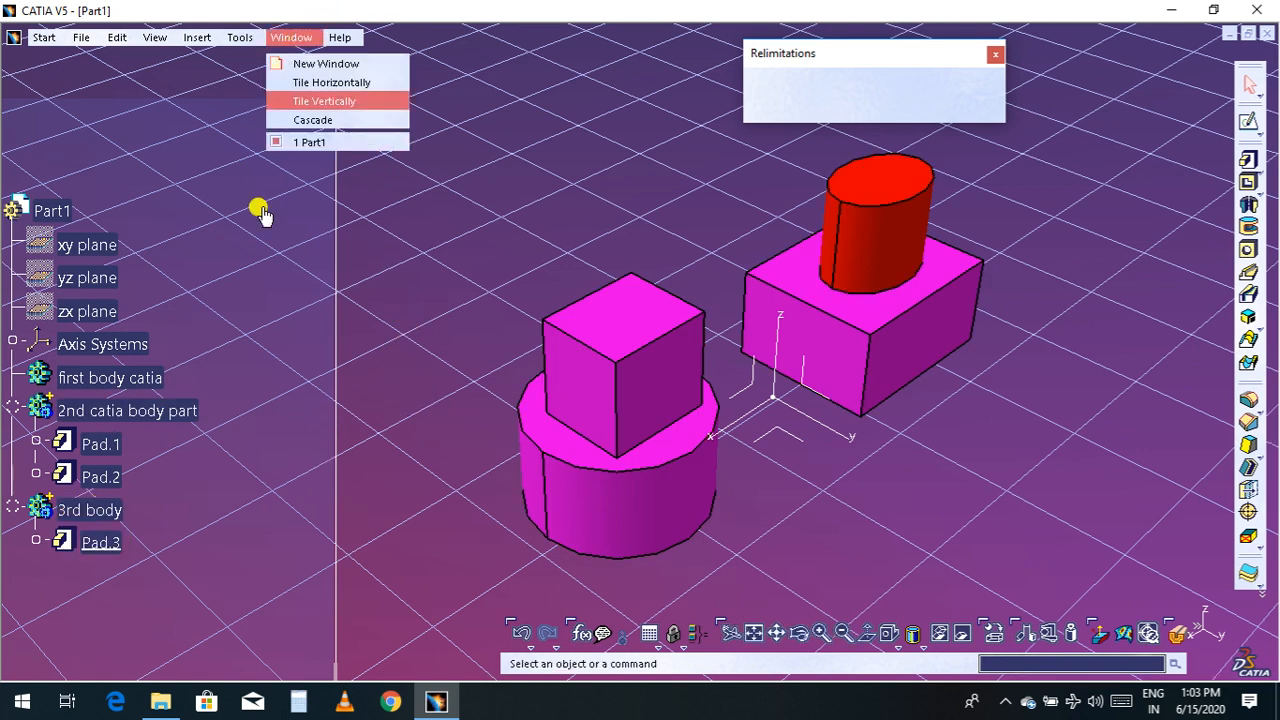
{"action": "left_click", "coordinate": [197, 37]}
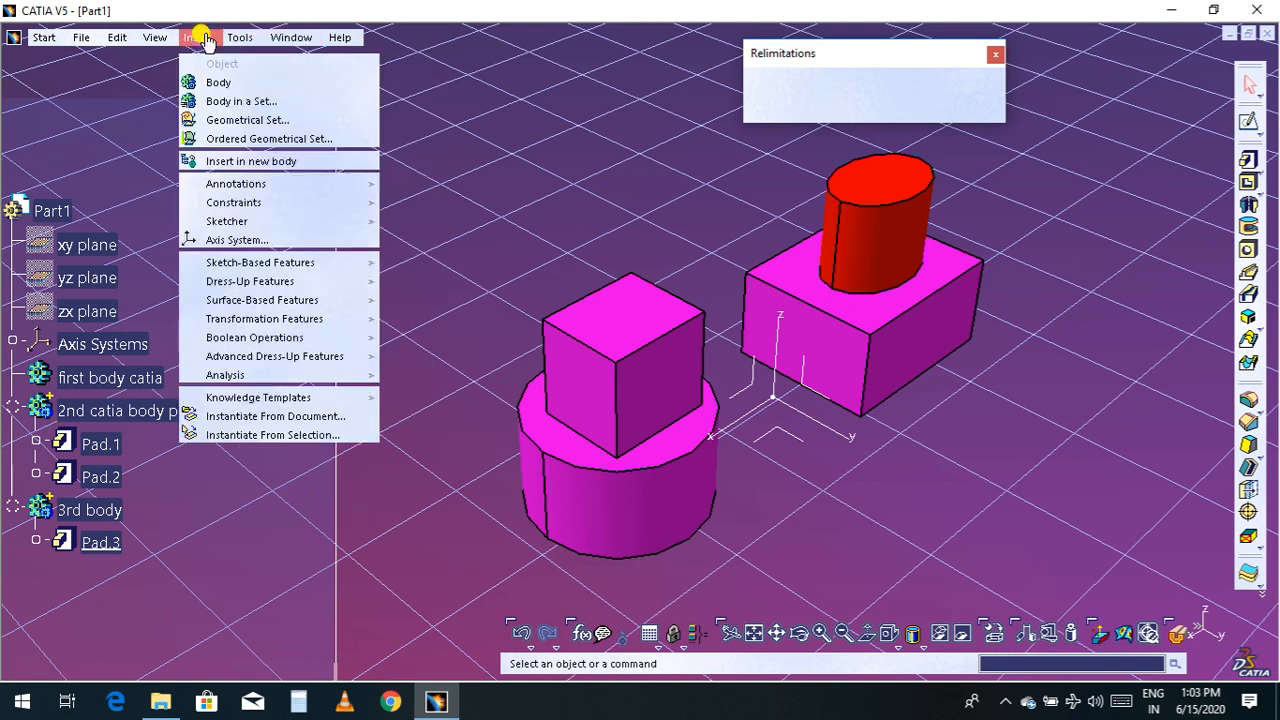
{"action": "mouse_move", "coordinate": [243, 337]}
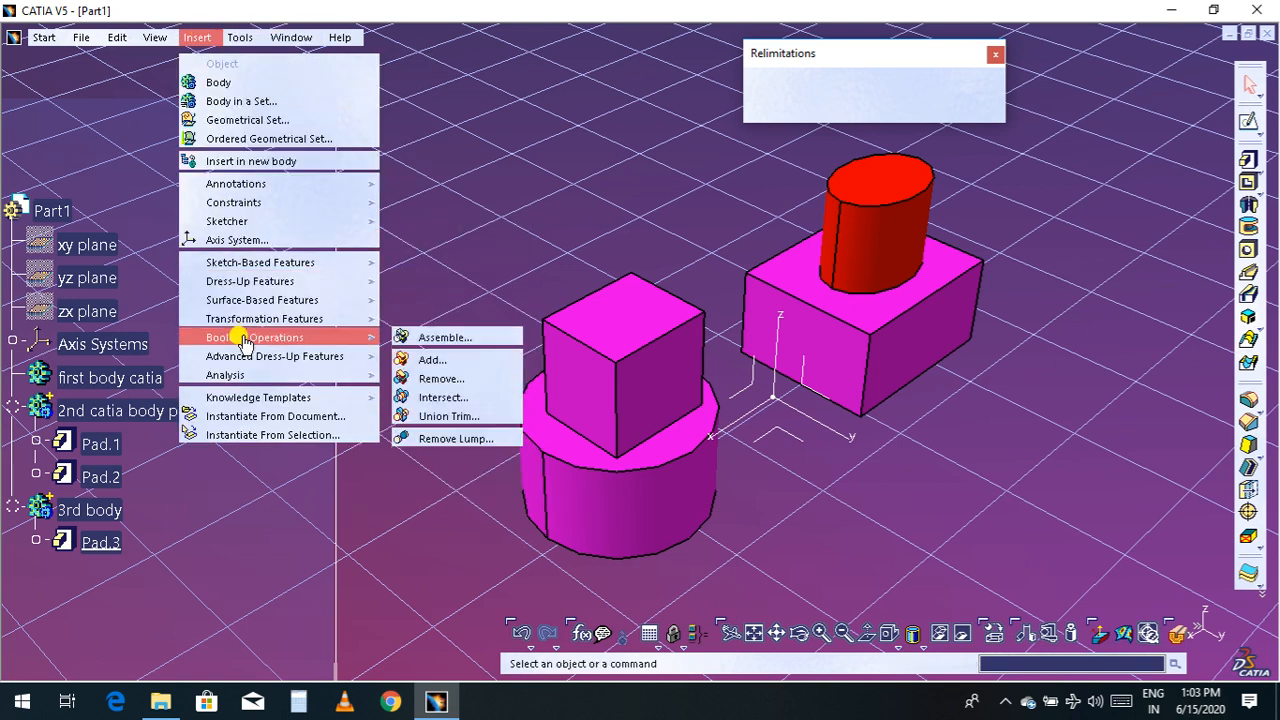
{"action": "left_click", "coordinate": [447, 366]}
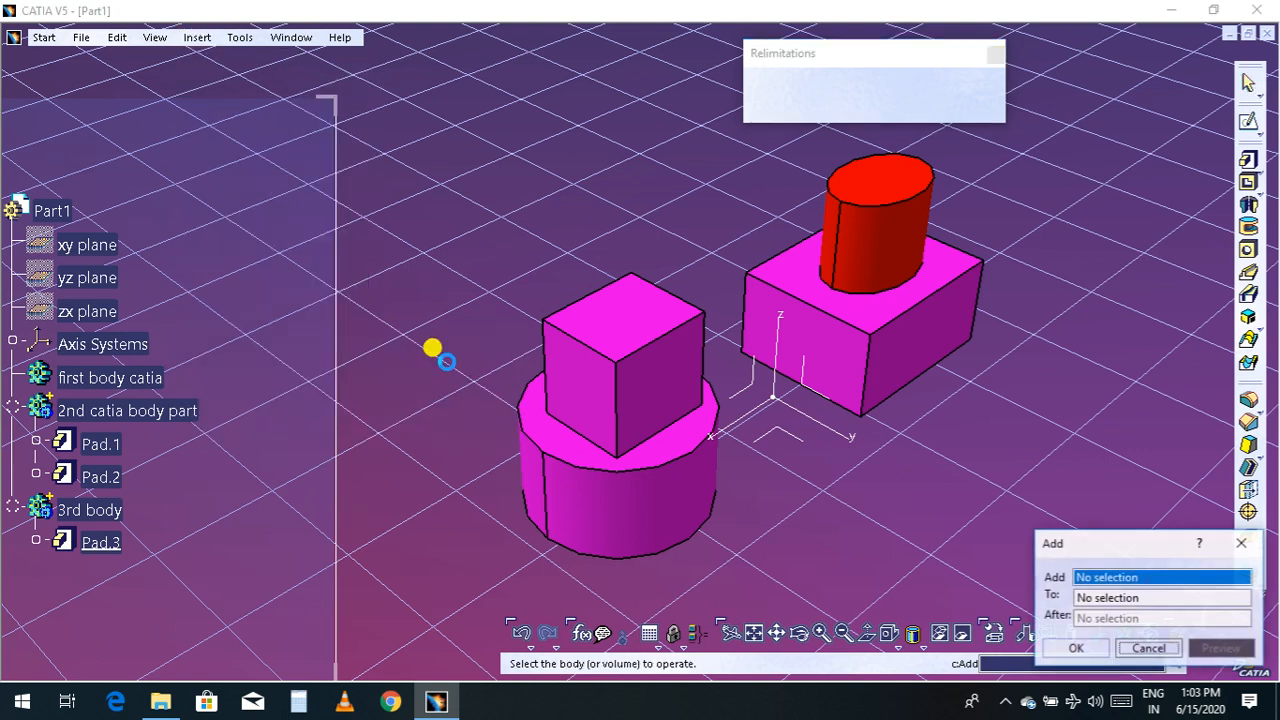
{"action": "left_click_drag", "start_coordinate": [1081, 550], "coordinate": [996, 425]}
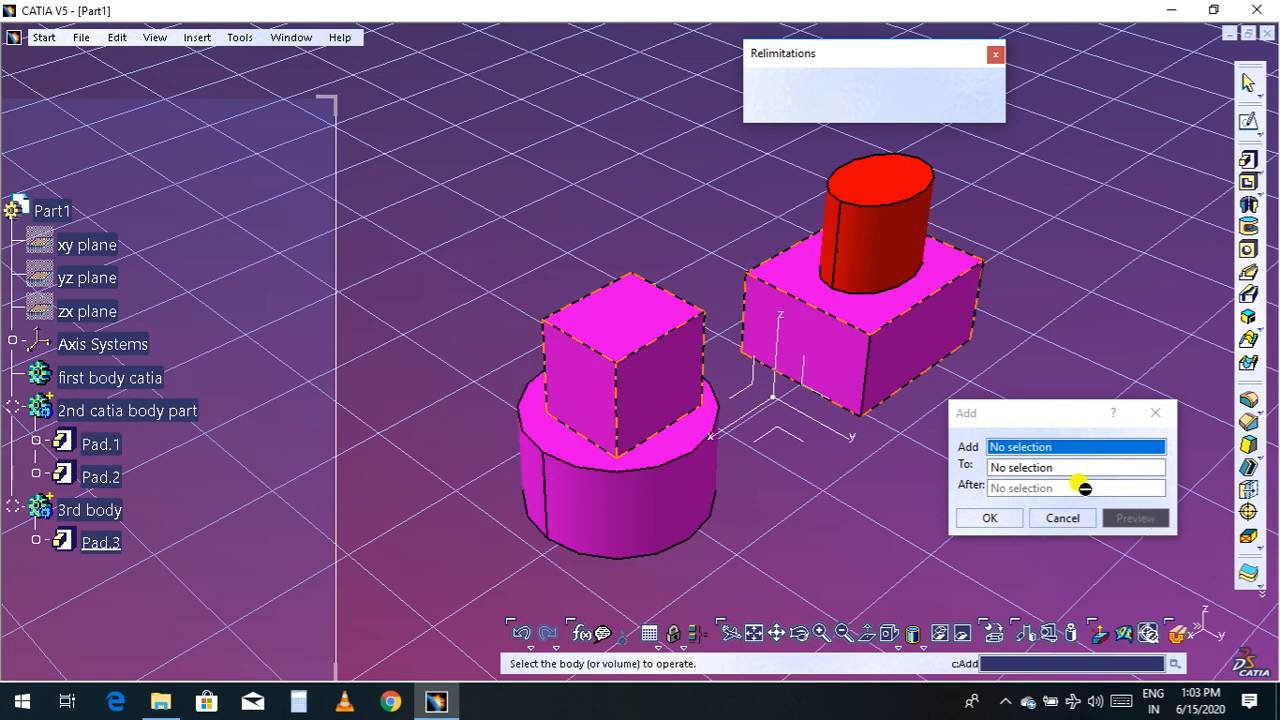
{"action": "left_click", "coordinate": [100, 511]}
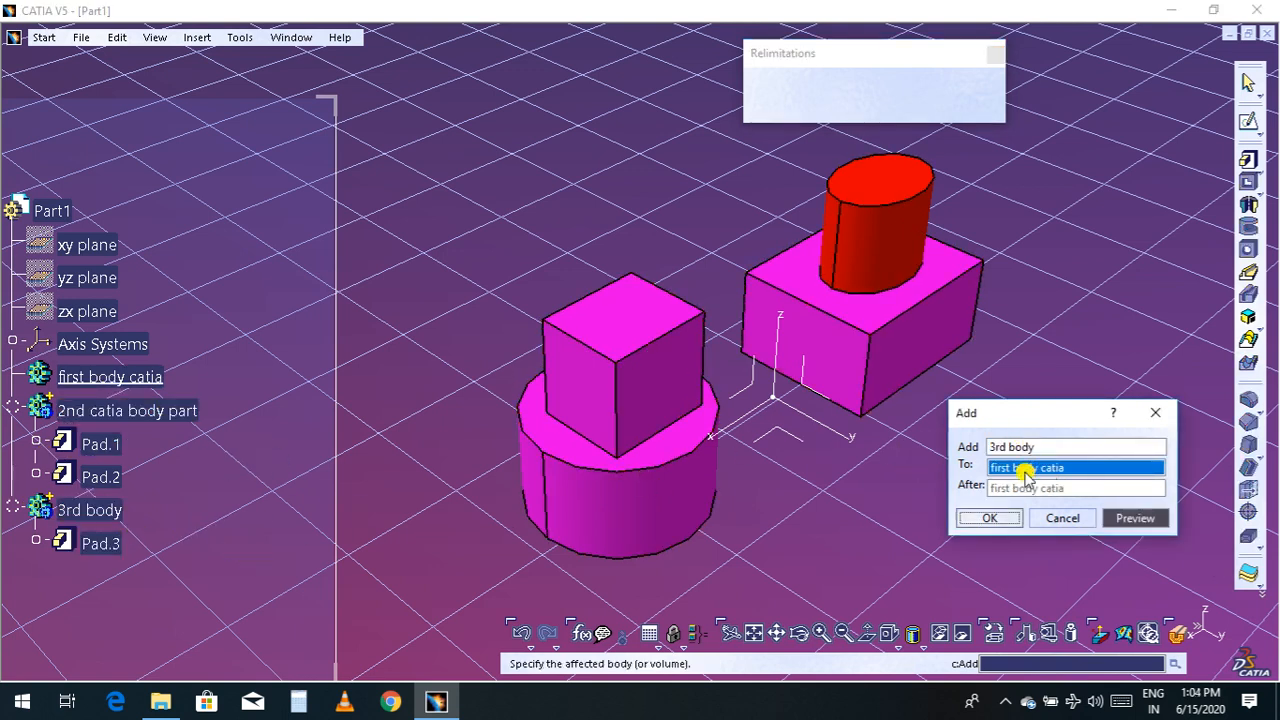
{"action": "left_click", "coordinate": [147, 415]}
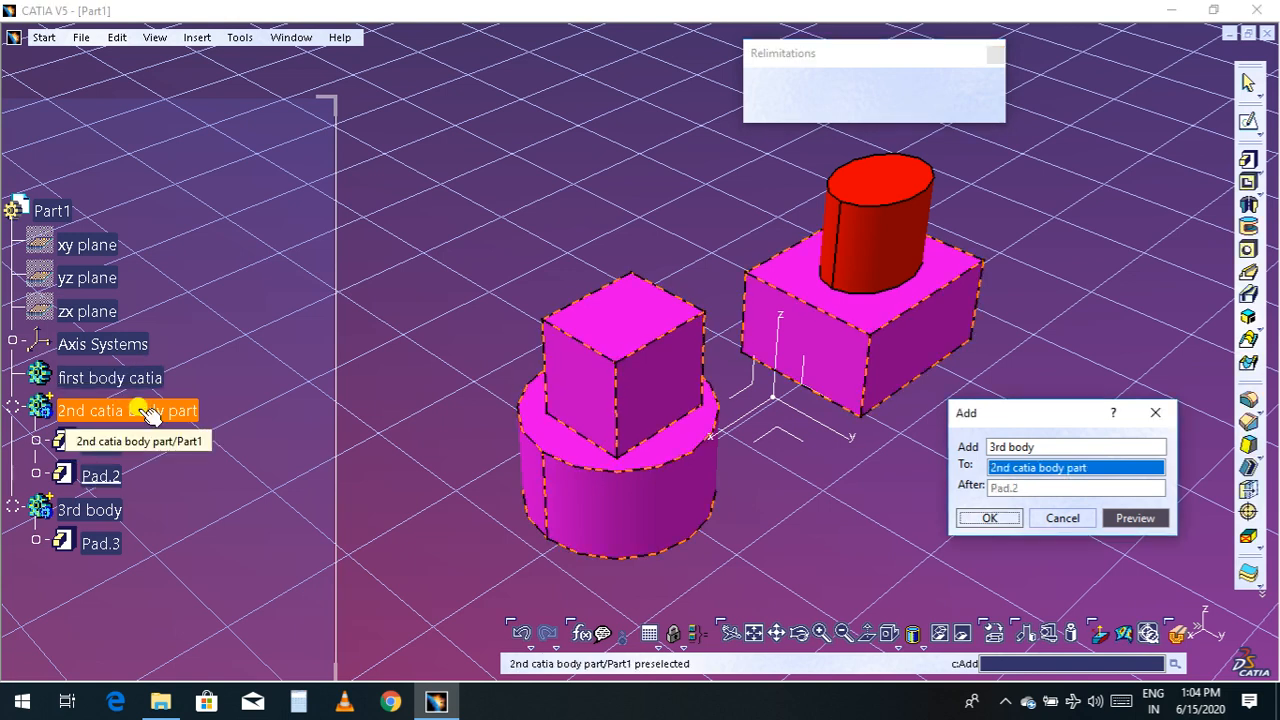
{"action": "left_click", "coordinate": [988, 517]}
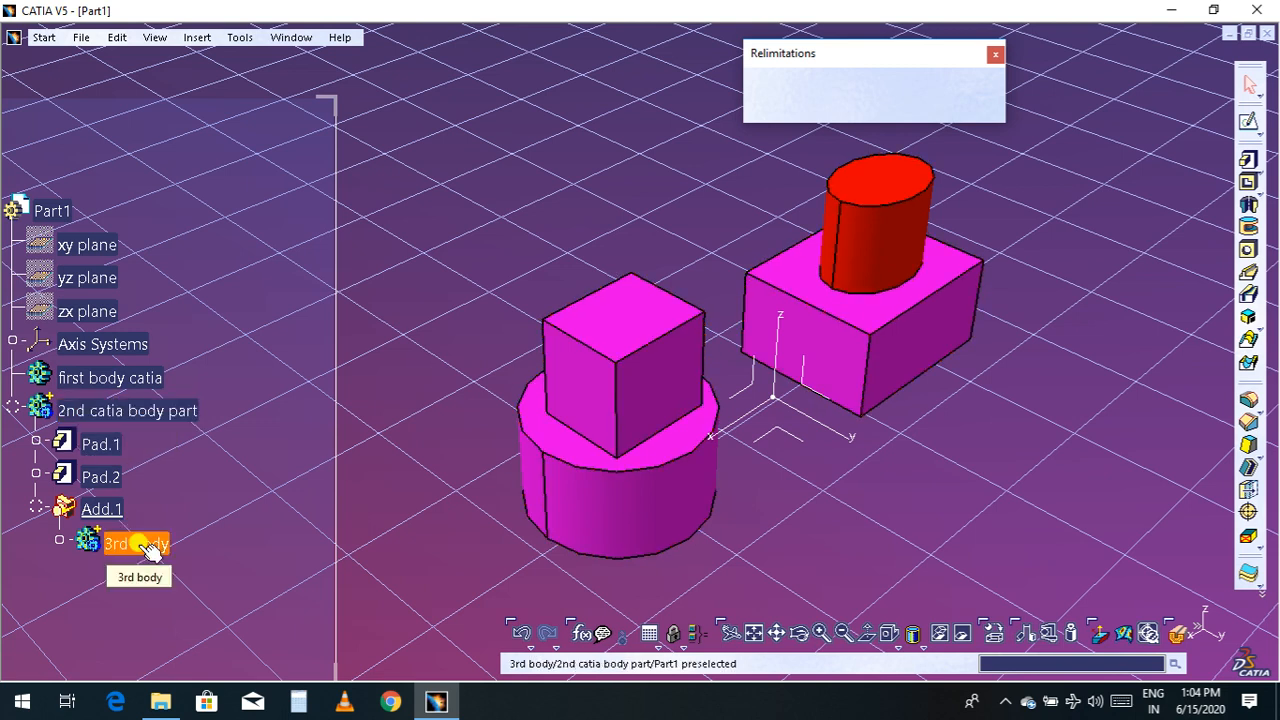
Examine the Boolean result by highlighting the 2nd catia body part and the 3rd body nested under Add.1.
{"action": "left_click", "coordinate": [170, 415]}
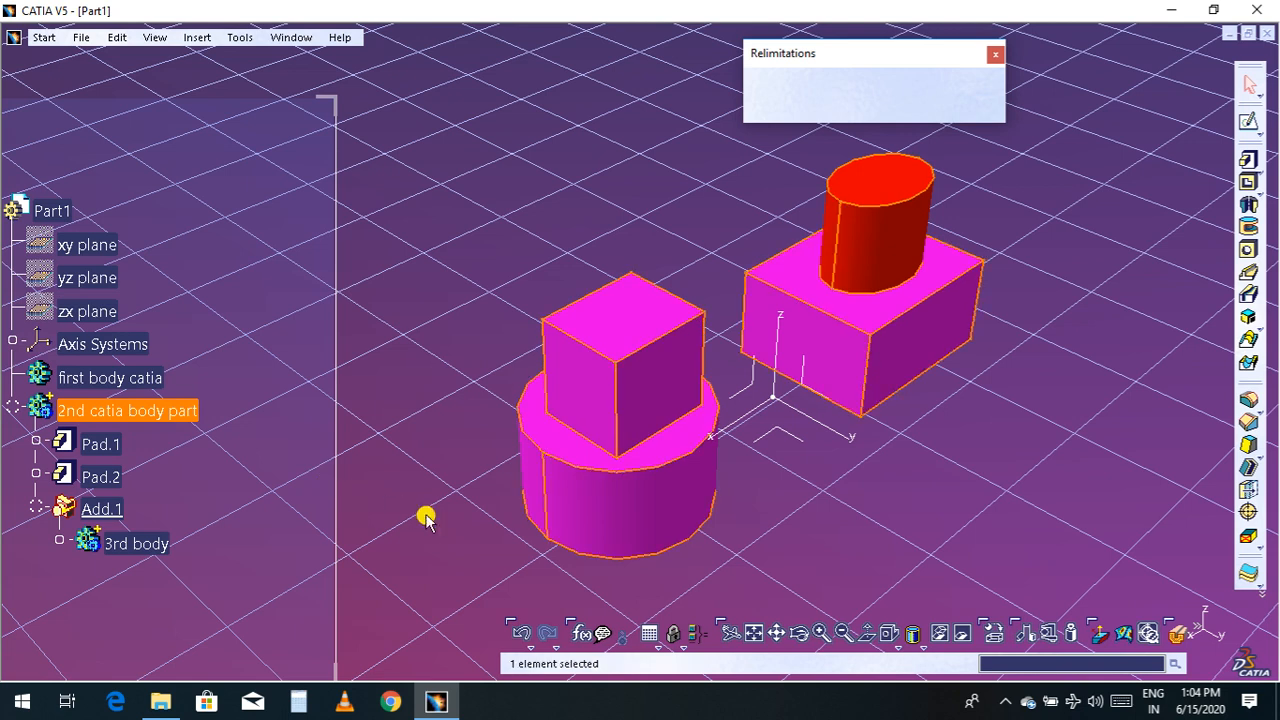
{"action": "left_click", "coordinate": [426, 518]}
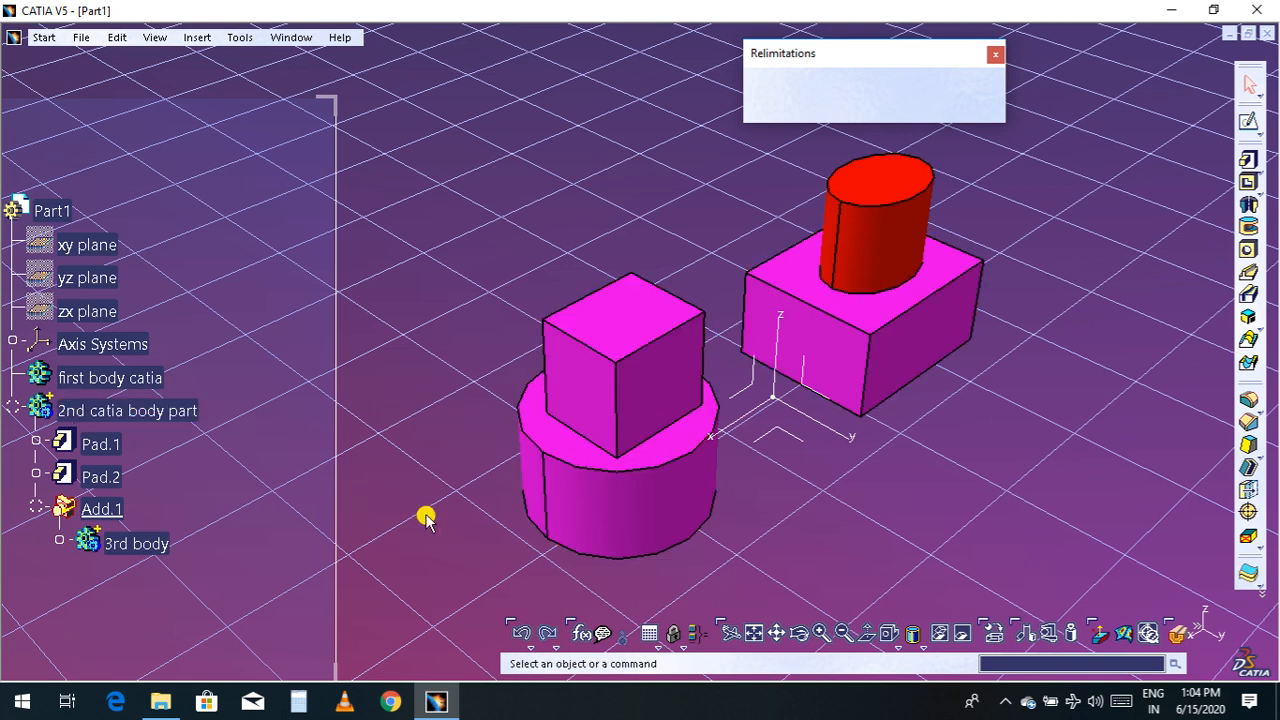
{"action": "left_click", "coordinate": [148, 543]}
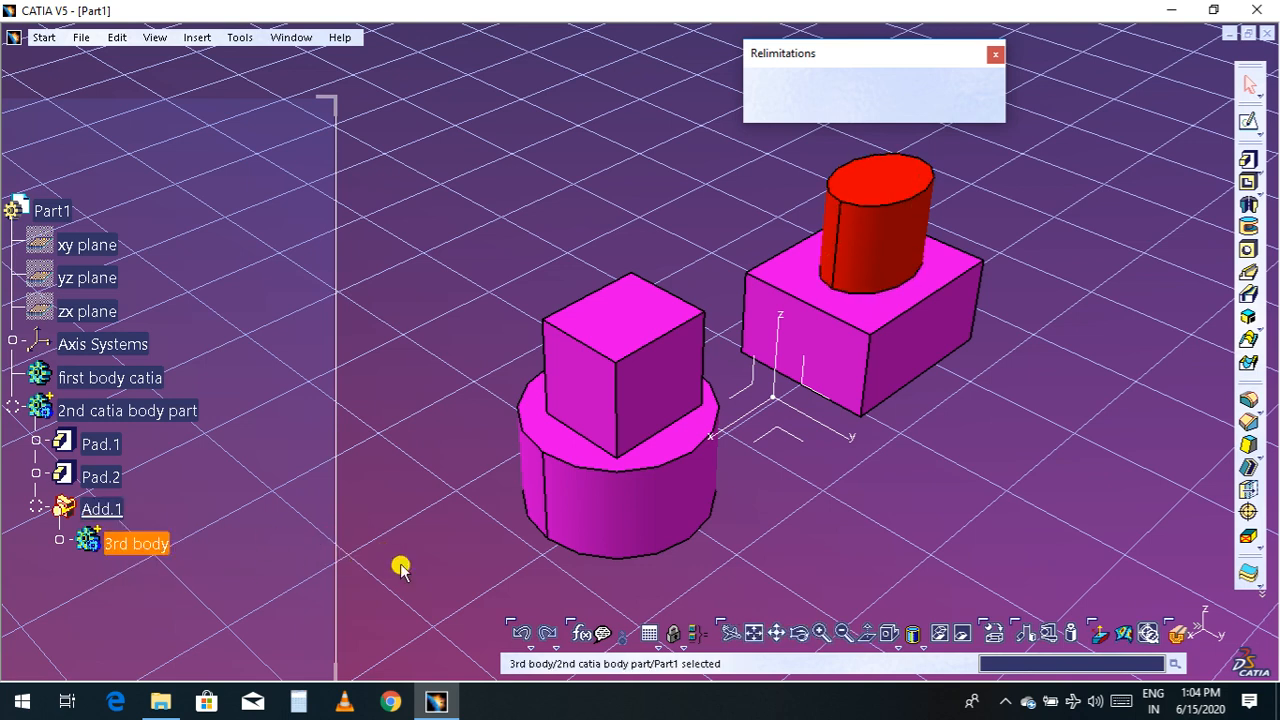
{"action": "left_click", "coordinate": [272, 545]}
{"action": "key", "text": "ctrl+z"}
{"action": "key", "text": "ctrl+z"}
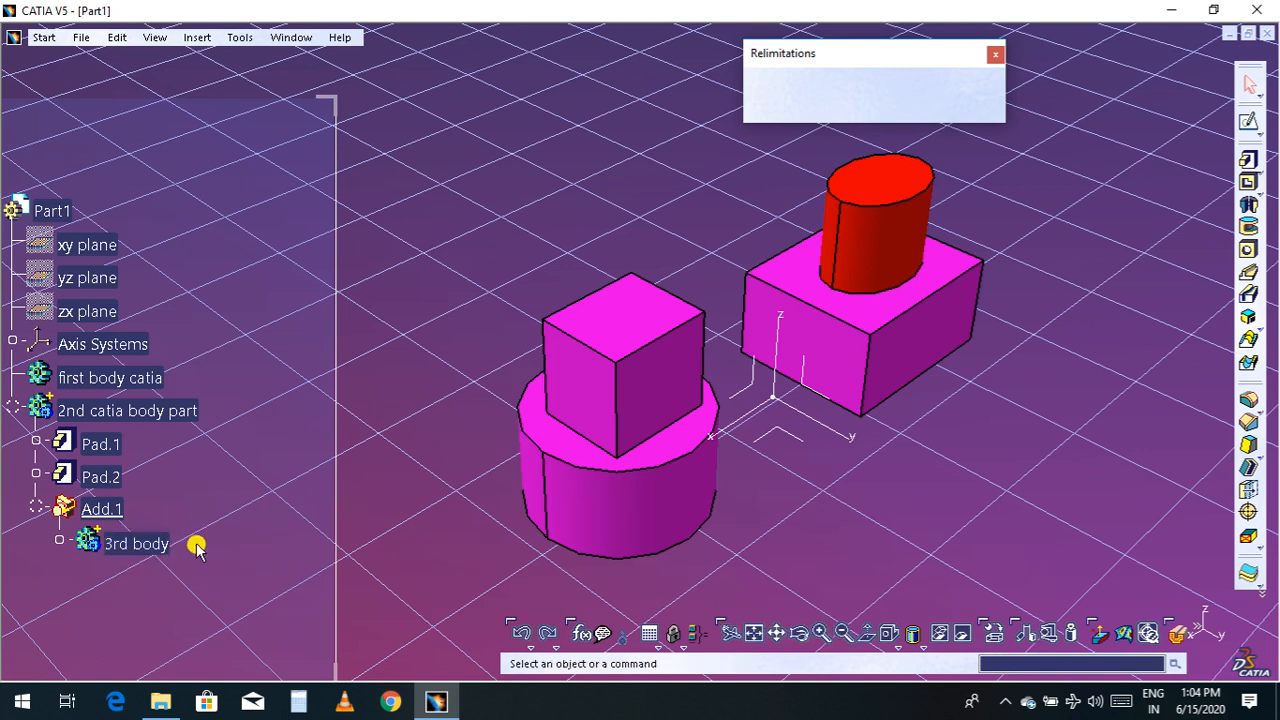
{"action": "left_click", "coordinate": [197, 548]}
{"action": "left_click", "coordinate": [220, 550]}
{"action": "left_click", "coordinate": [150, 530]}
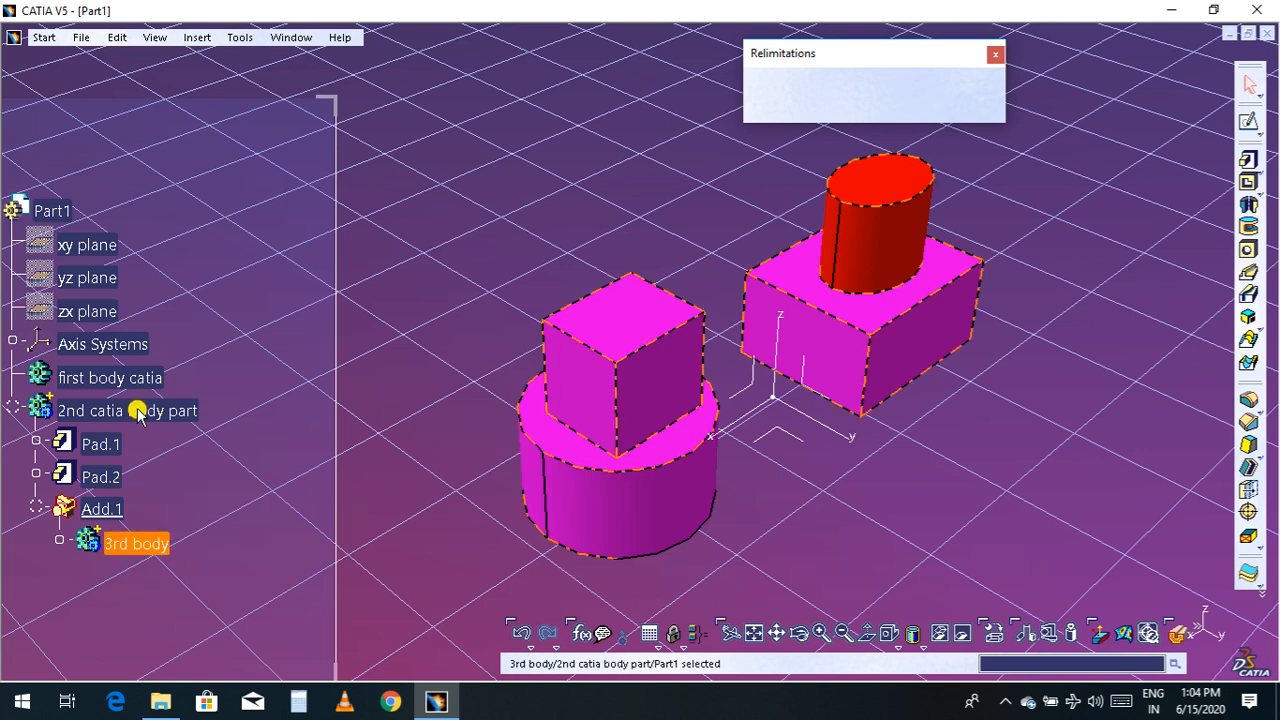
{"action": "left_click", "coordinate": [137, 410]}
{"action": "left_click", "coordinate": [806, 534]}
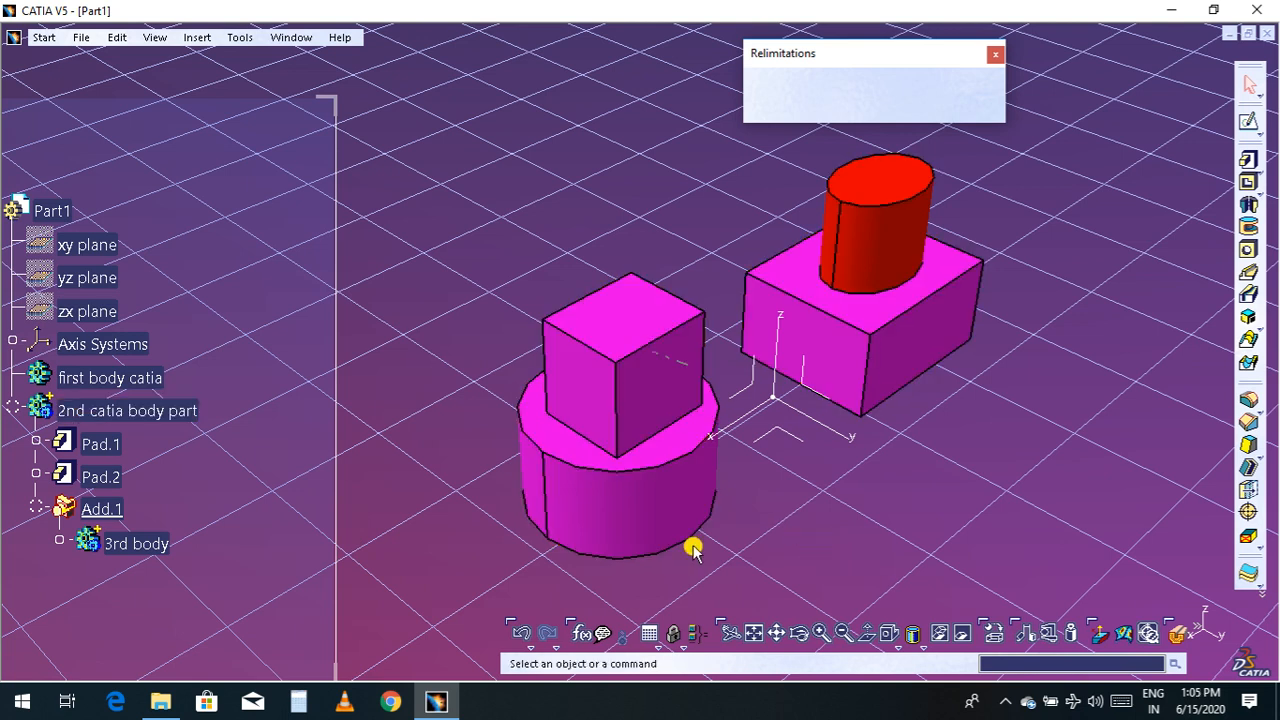
Insert a new body and open a sketch on the top face of the box standing on the round base.
{"action": "left_click", "coordinate": [238, 37]}
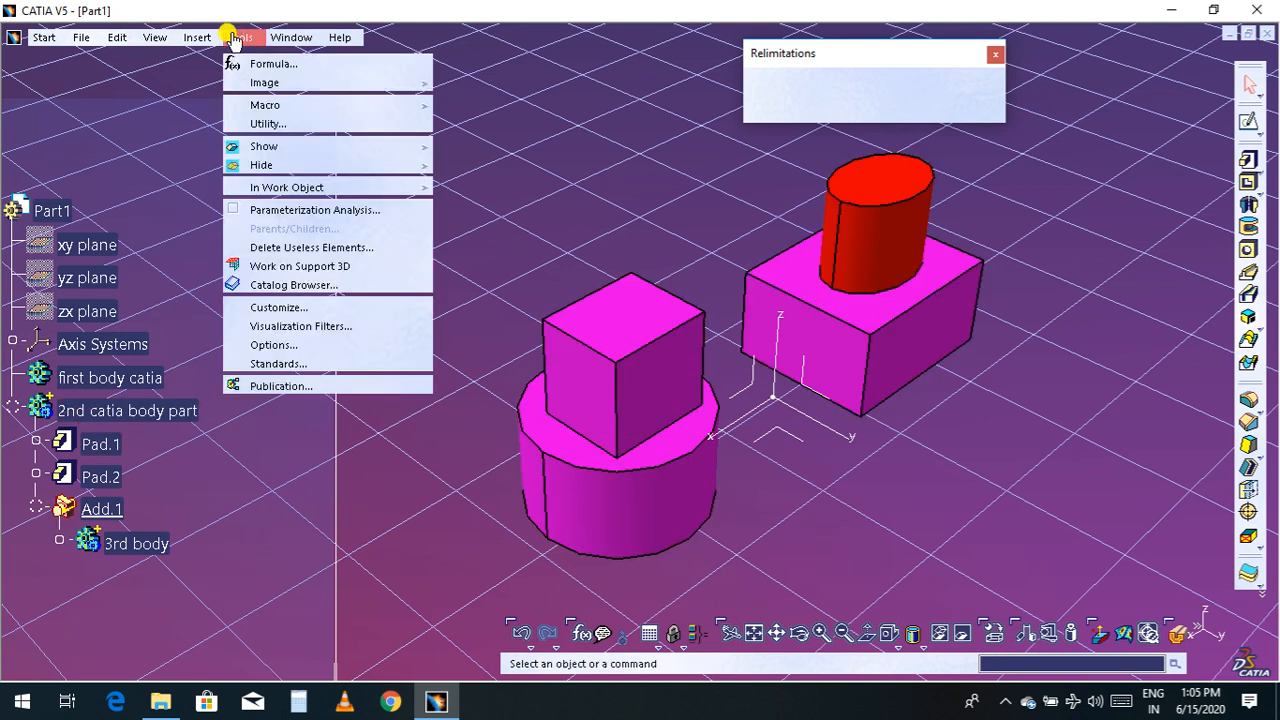
{"action": "mouse_move", "coordinate": [200, 38]}
{"action": "left_click", "coordinate": [215, 82]}
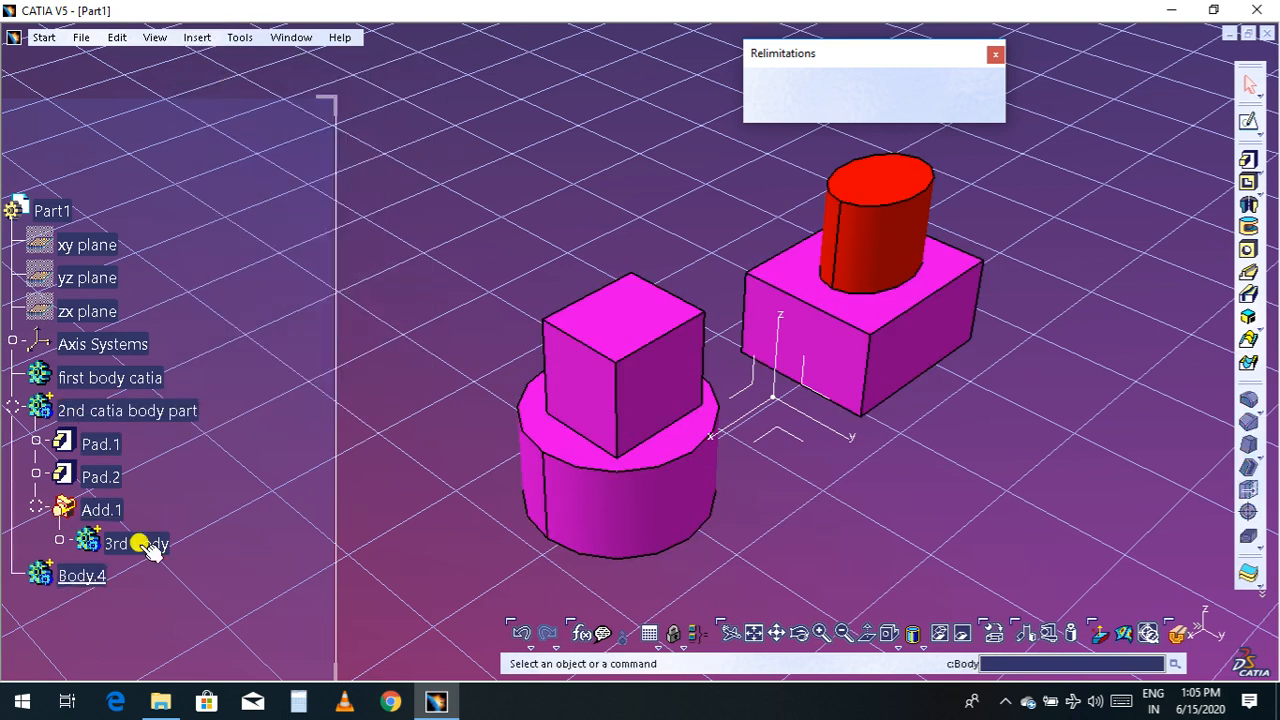
{"action": "left_click", "coordinate": [611, 325]}
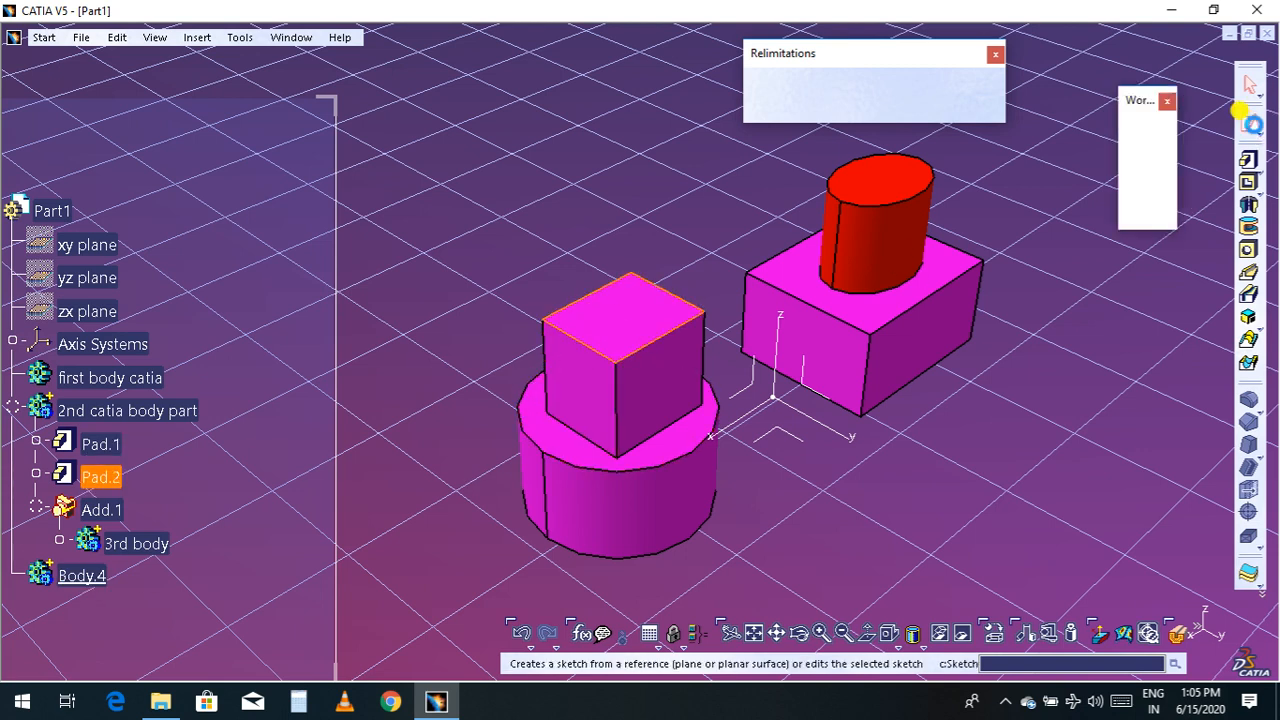
{"action": "left_click", "coordinate": [1242, 112]}
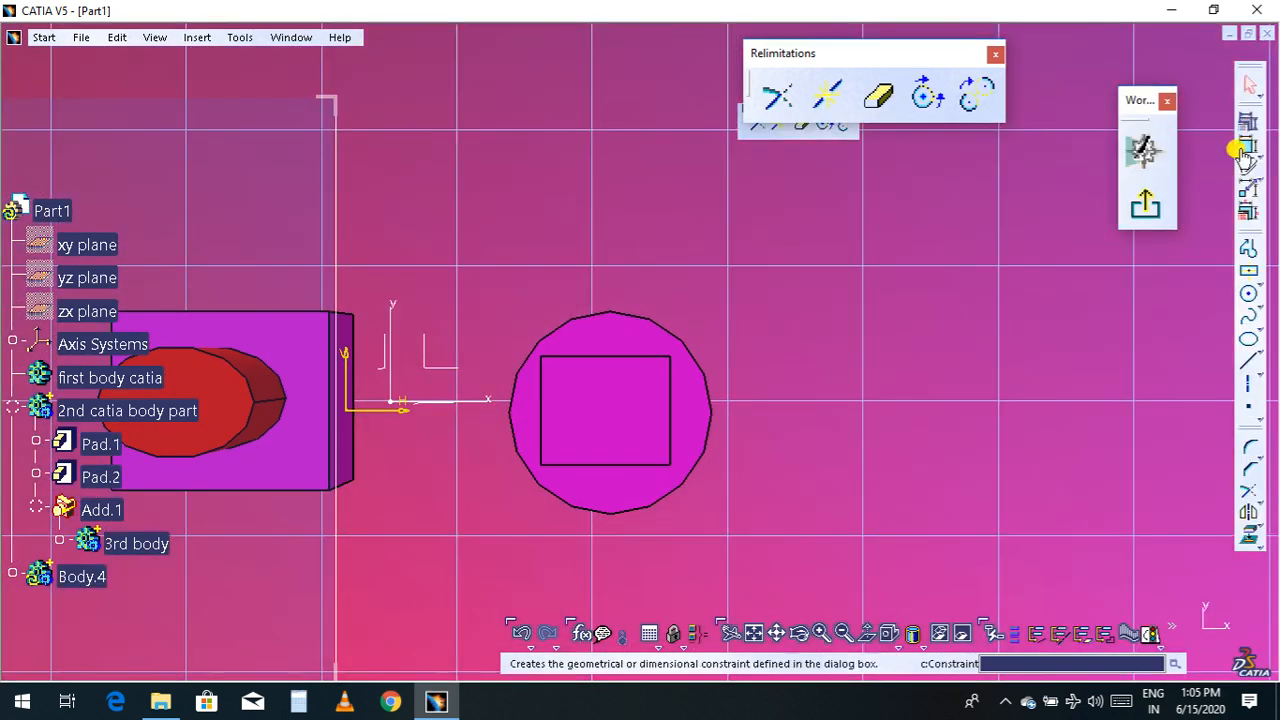
Sketch a centered rectangle enclosing the round base's outline in the new body and pad it 10 mm.
{"action": "left_click", "coordinate": [1250, 276]}
{"action": "left_click", "coordinate": [590, 409]}
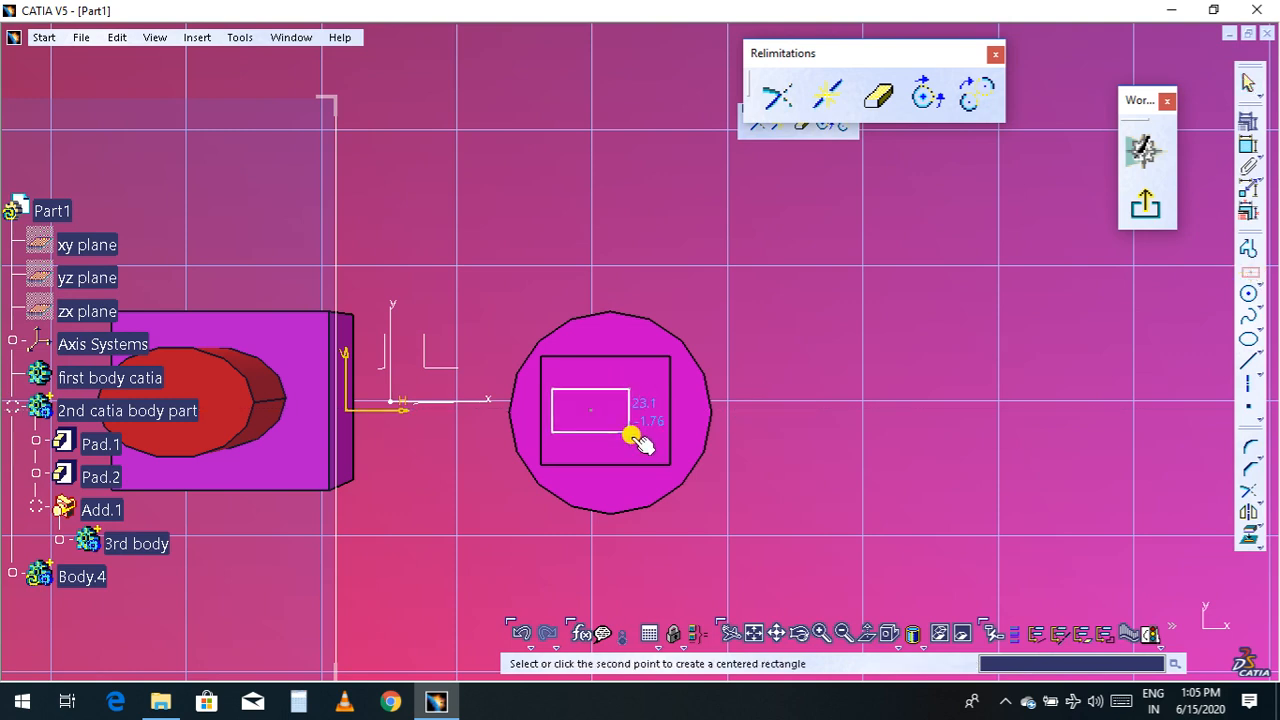
{"action": "left_click", "coordinate": [771, 520]}
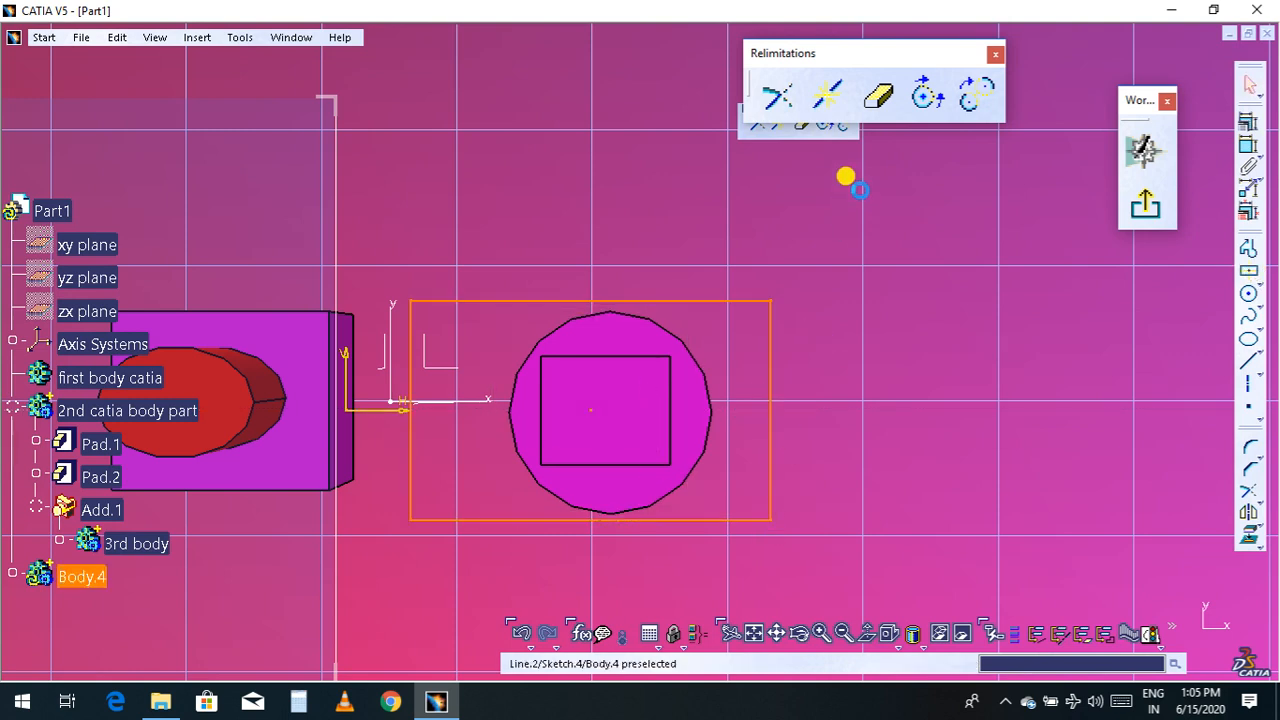
{"action": "left_click", "coordinate": [1146, 206]}
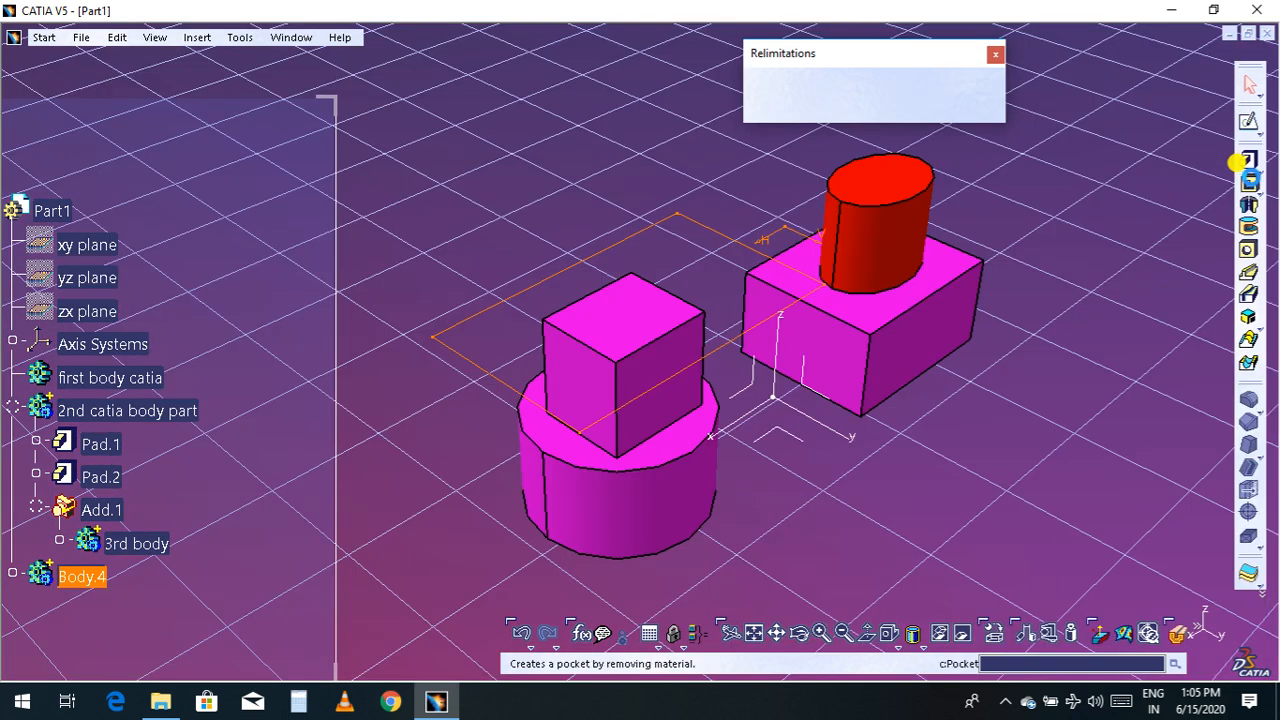
{"action": "left_click", "coordinate": [1248, 162]}
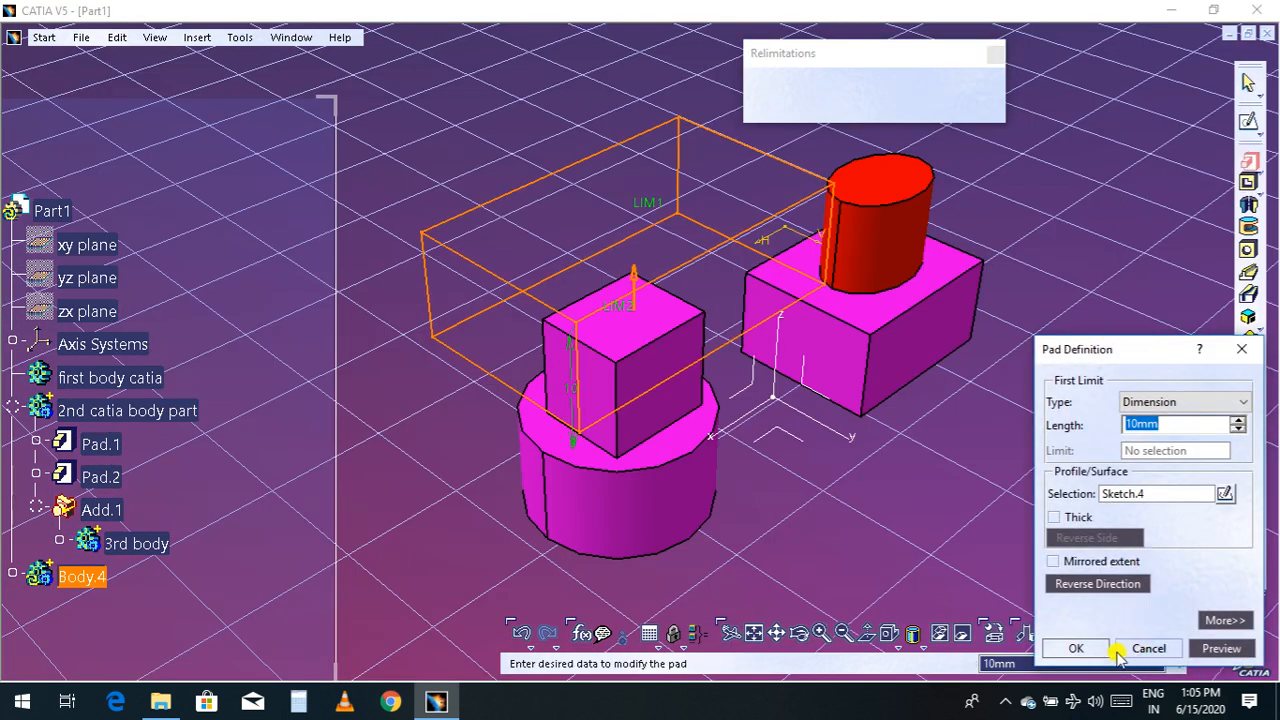
{"action": "left_click", "coordinate": [1080, 648]}
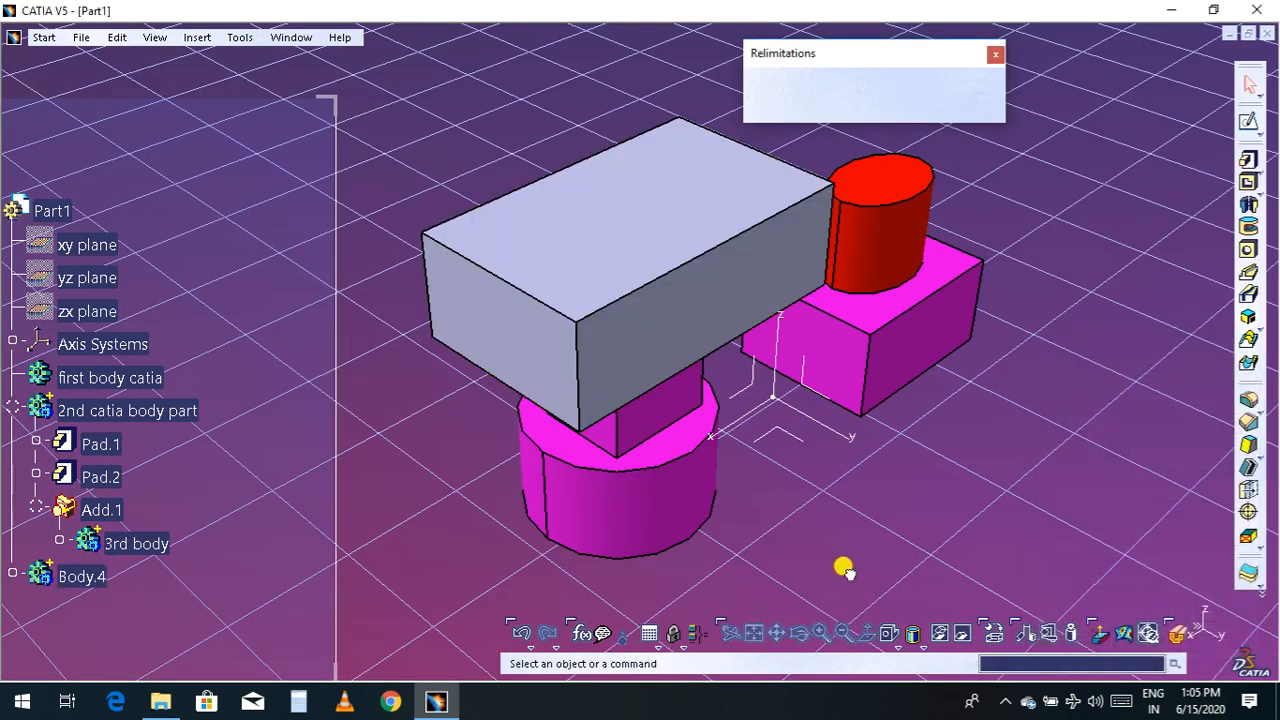
Compare Body.4 with the 2nd catia body part by highlighting each body in the model.
{"action": "left_click", "coordinate": [88, 578]}
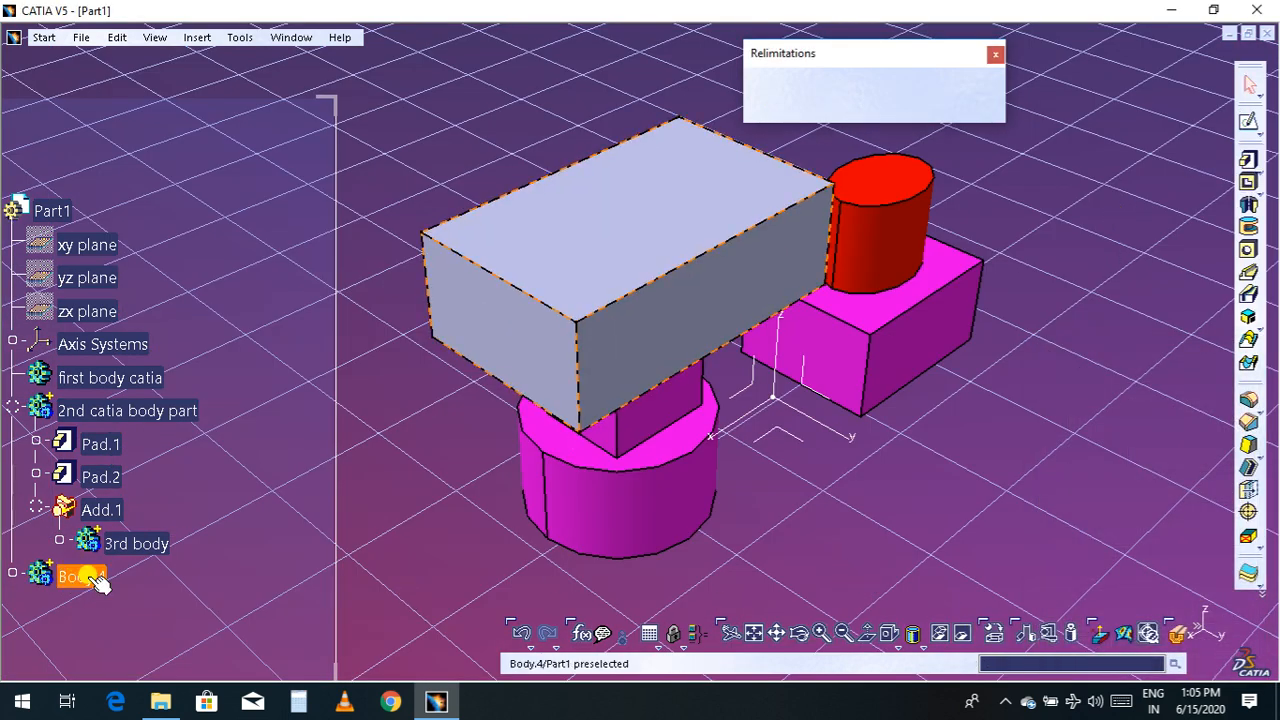
{"action": "left_click", "coordinate": [150, 415]}
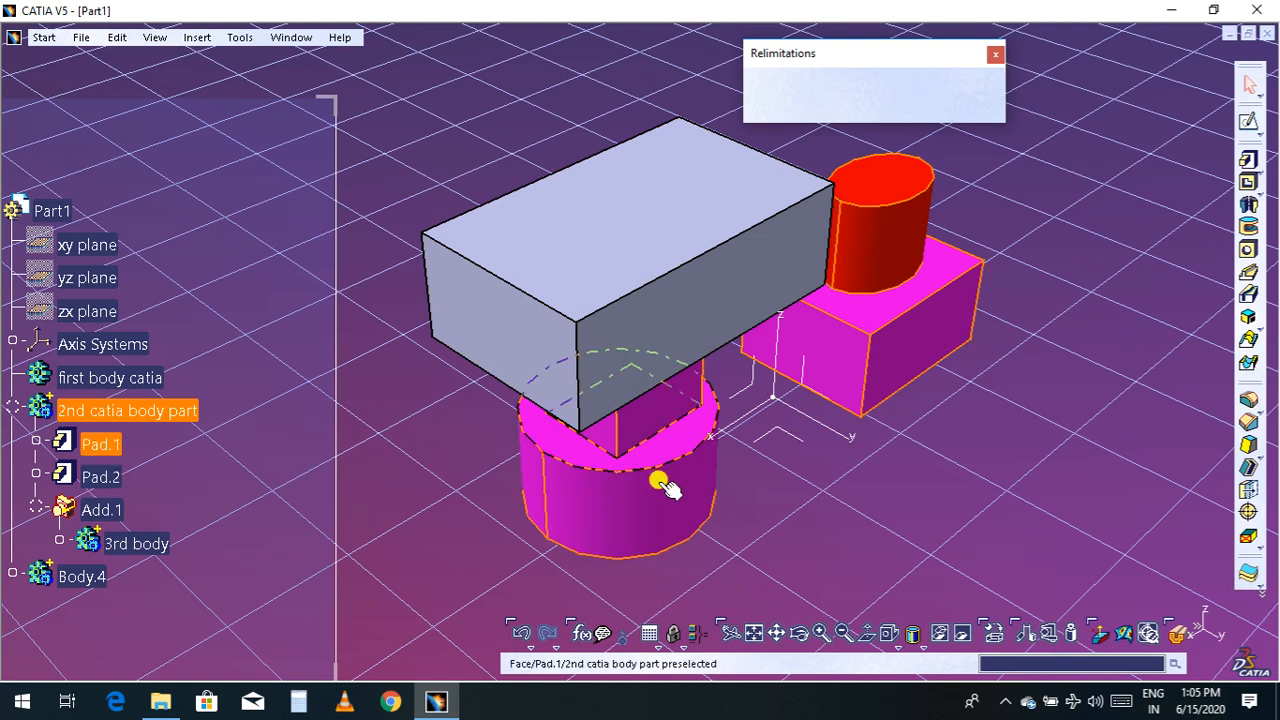
{"action": "left_click", "coordinate": [88, 578]}
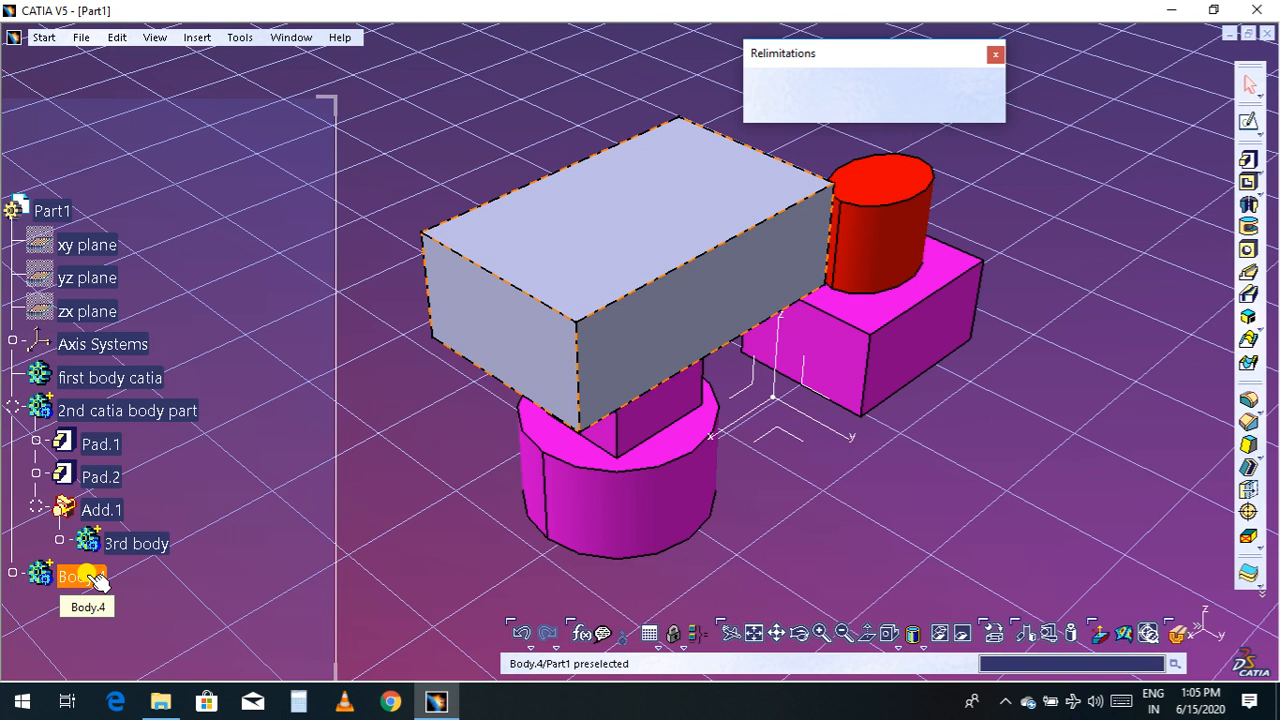
Add Body.4 to the 2nd catia body part with Boolean Add and check both bodies in the tree.
{"action": "left_click", "coordinate": [236, 72]}
{"action": "left_click", "coordinate": [240, 40]}
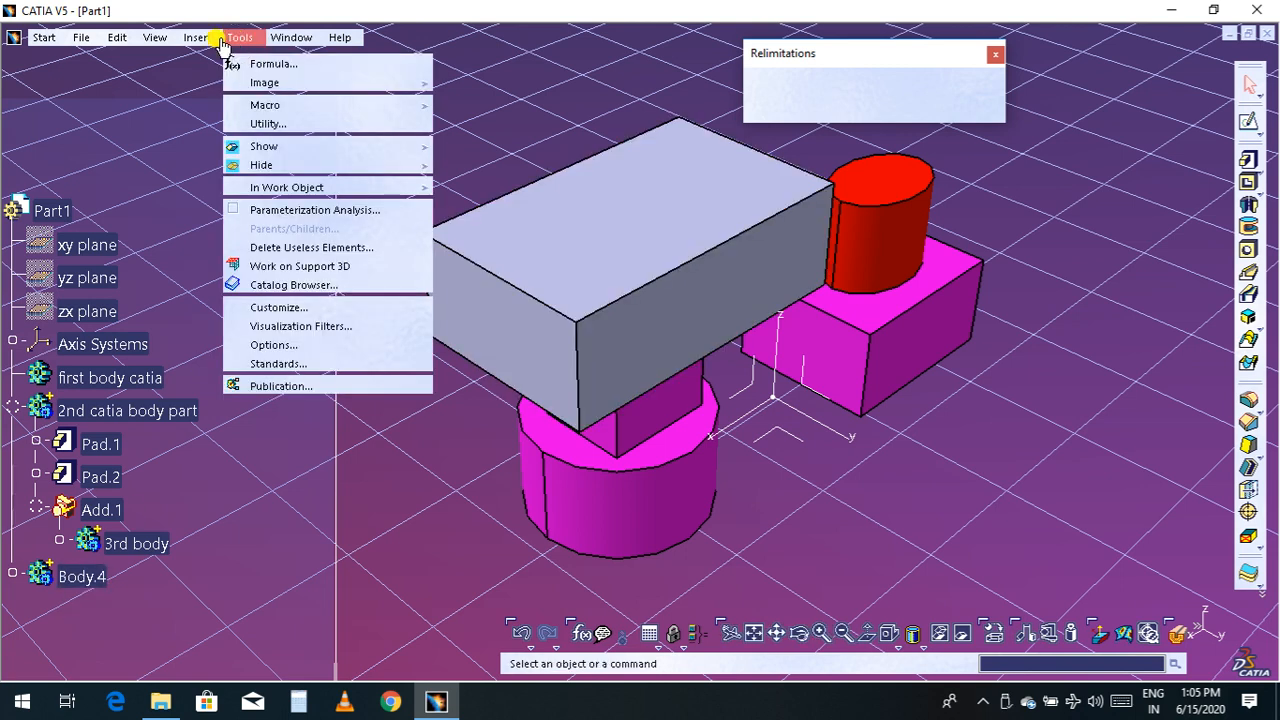
{"action": "mouse_move", "coordinate": [197, 37]}
{"action": "mouse_move", "coordinate": [255, 337]}
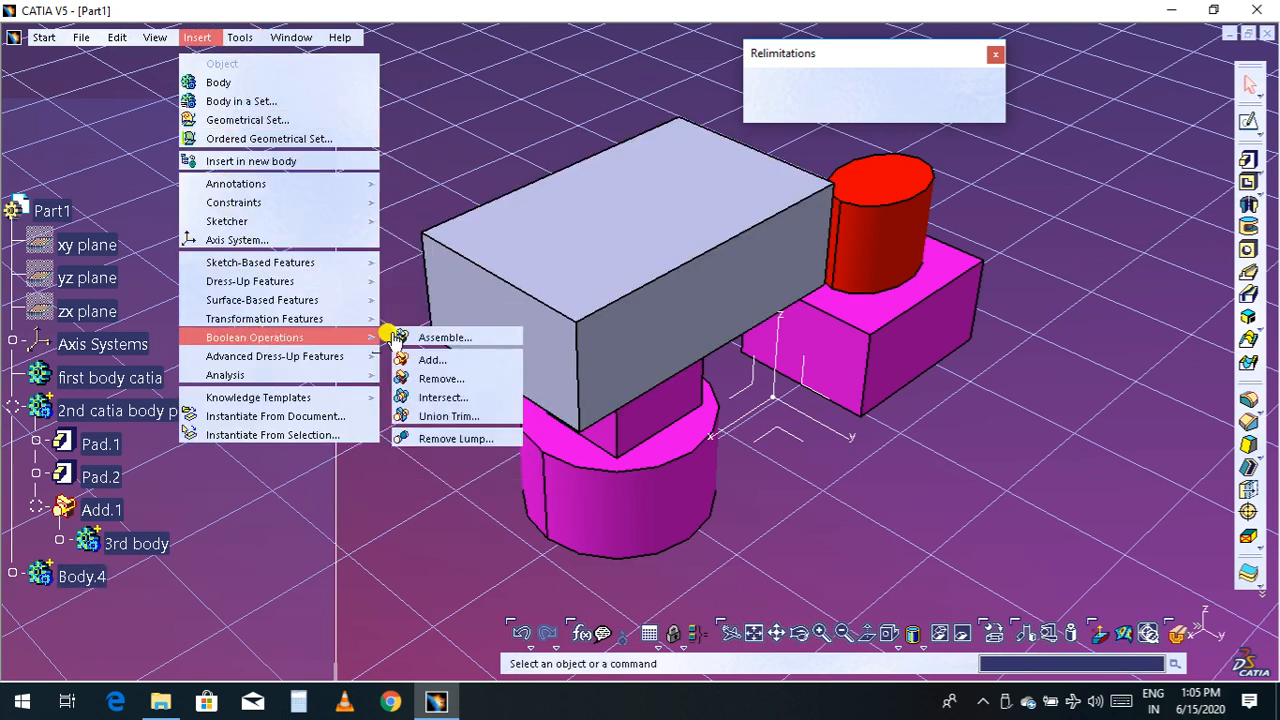
{"action": "left_click", "coordinate": [432, 359]}
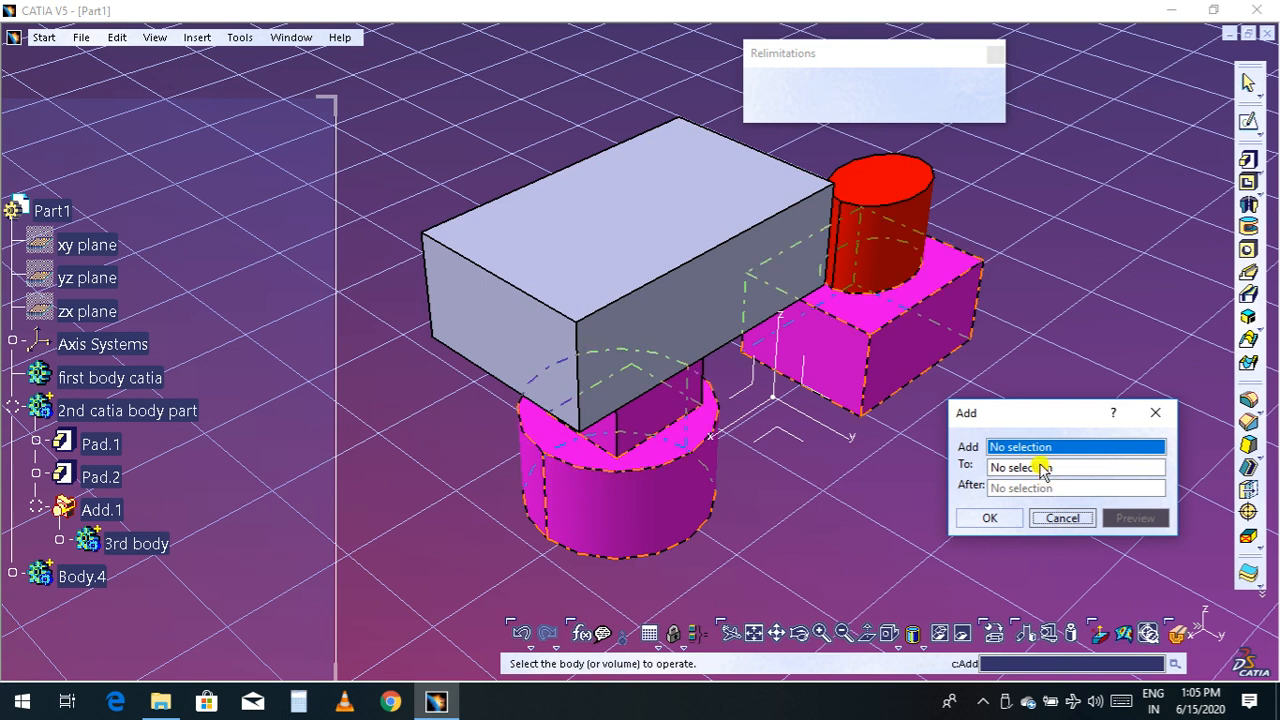
{"action": "left_click", "coordinate": [78, 576]}
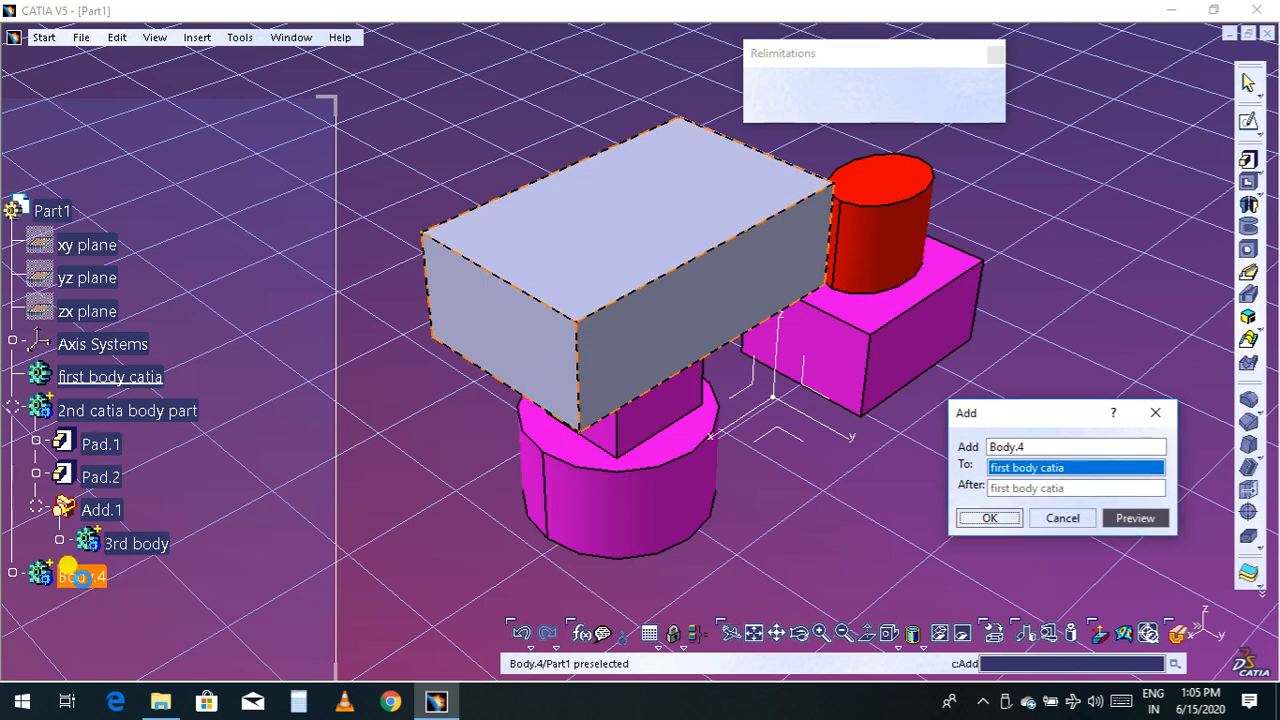
{"action": "left_click", "coordinate": [124, 411]}
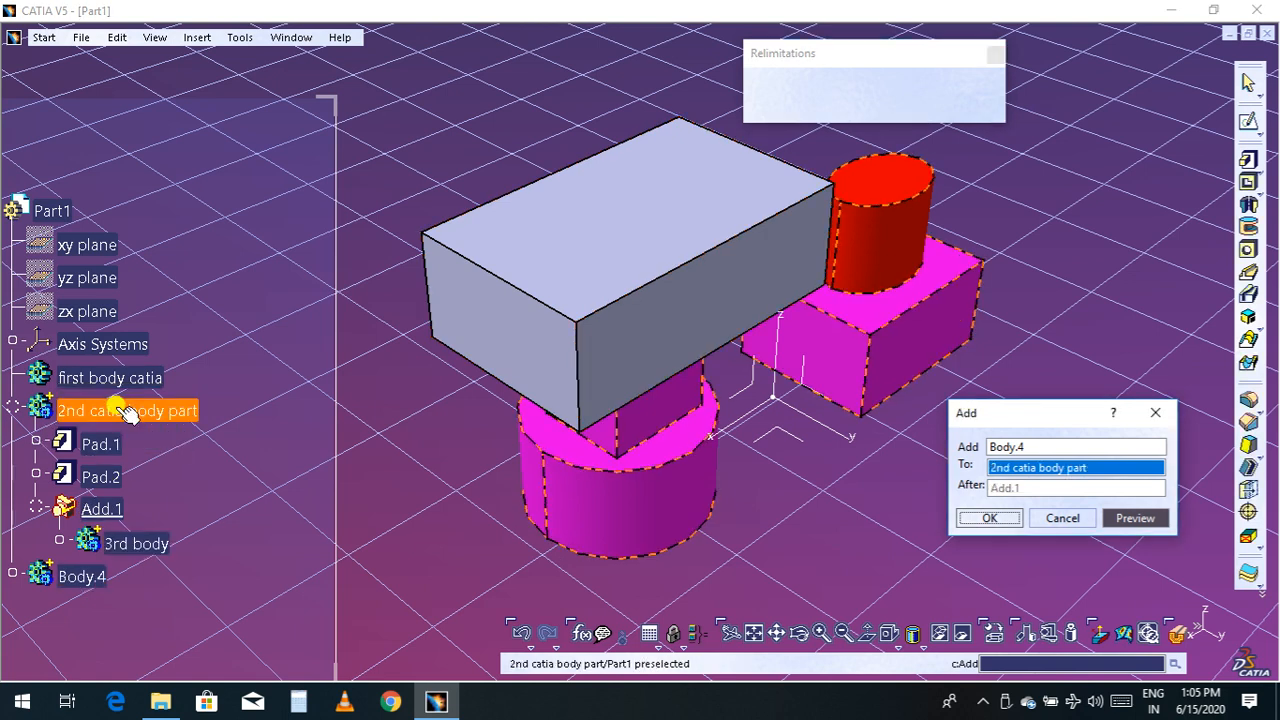
{"action": "left_click", "coordinate": [998, 520]}
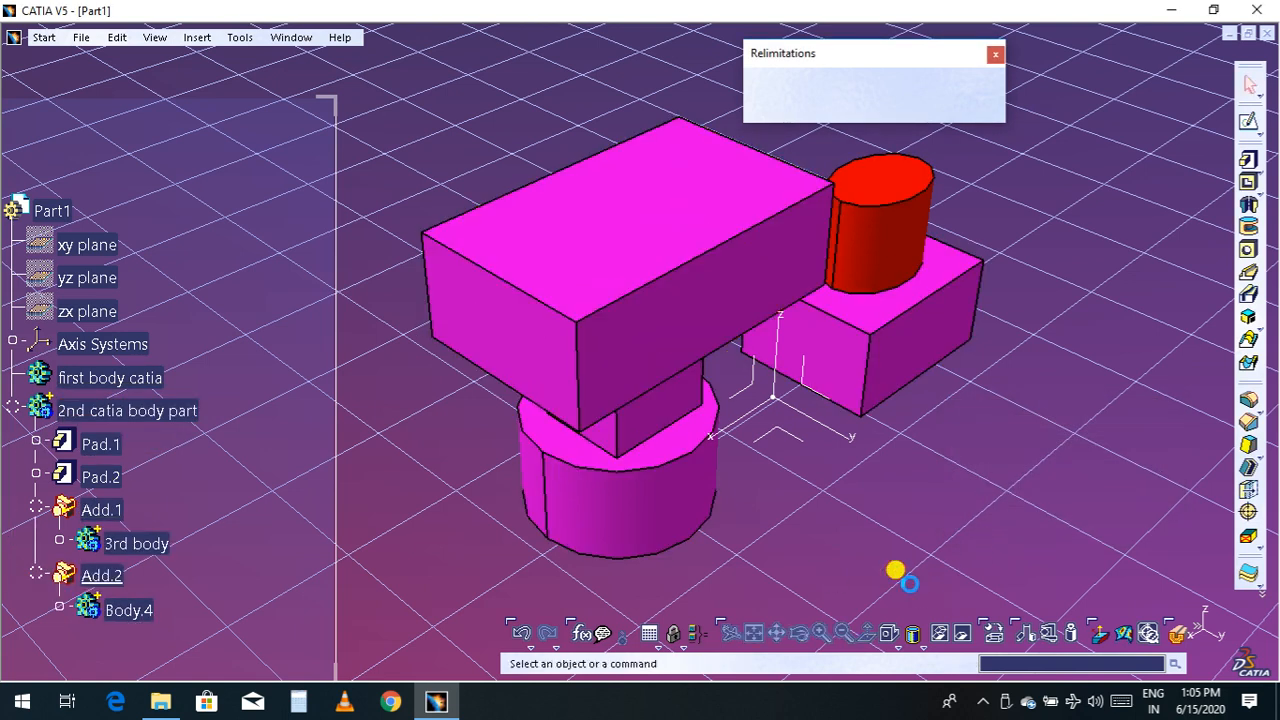
{"action": "left_click", "coordinate": [143, 413]}
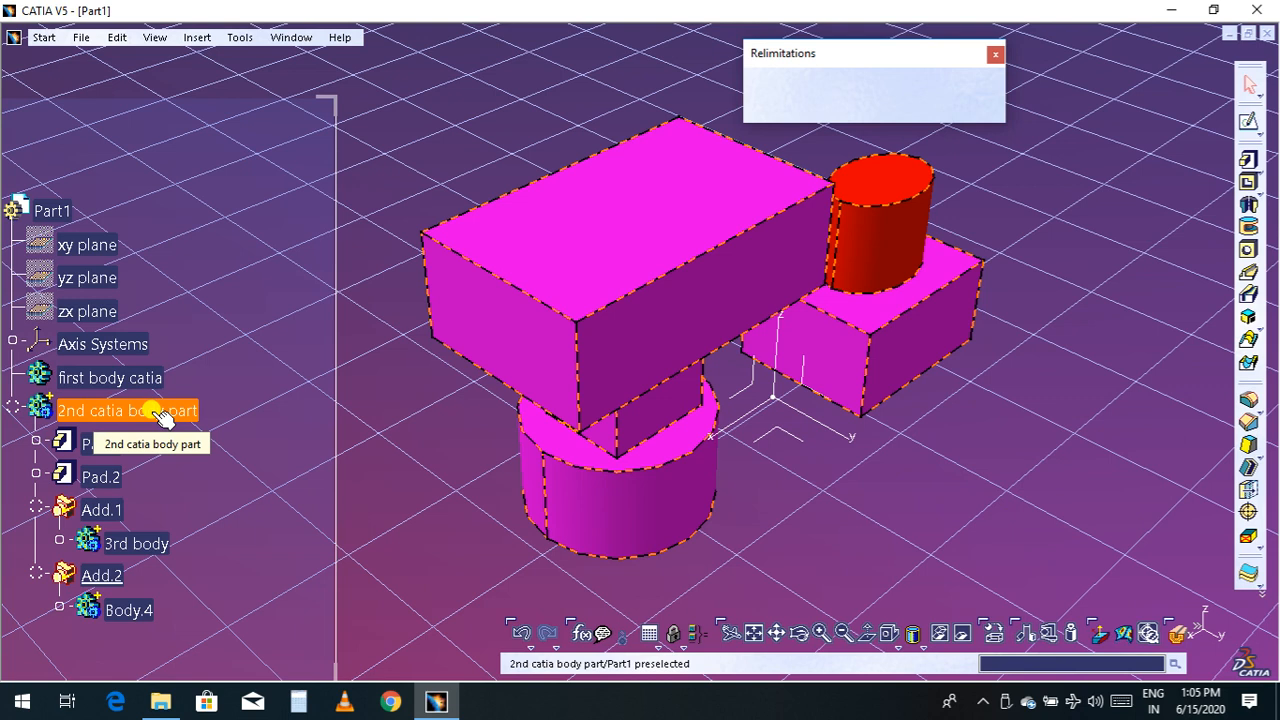
{"action": "left_click", "coordinate": [133, 612]}
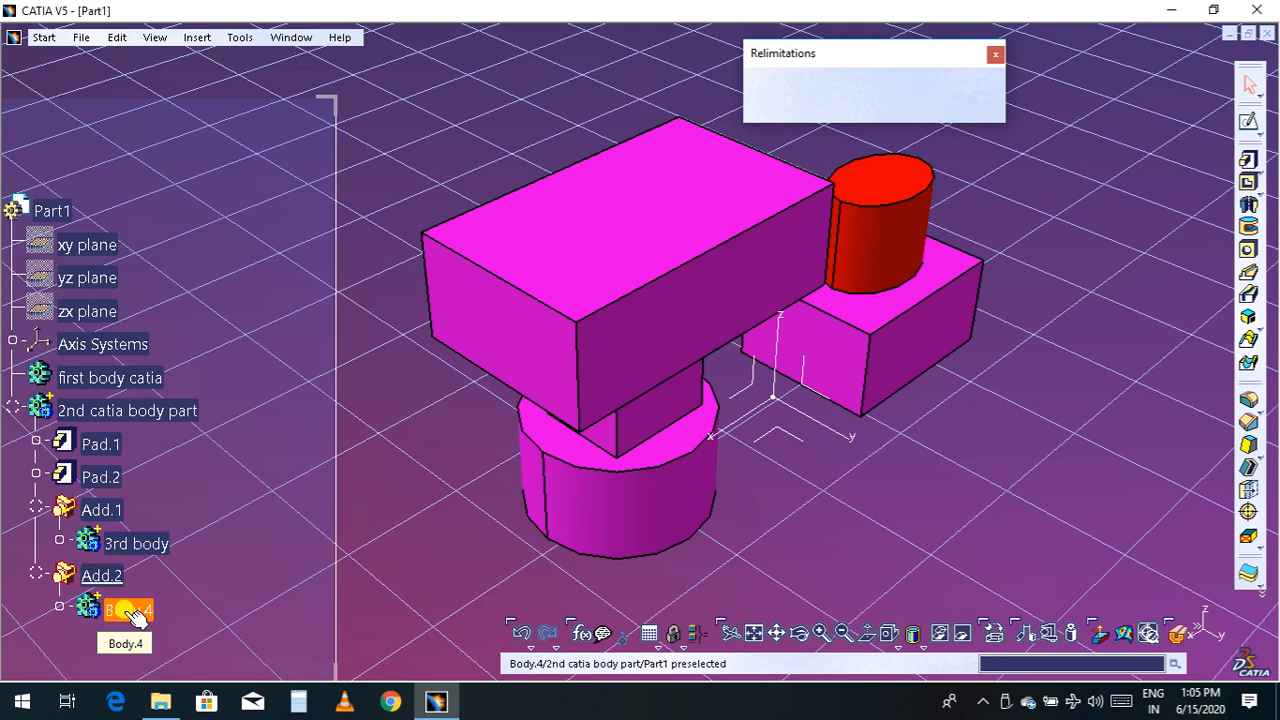